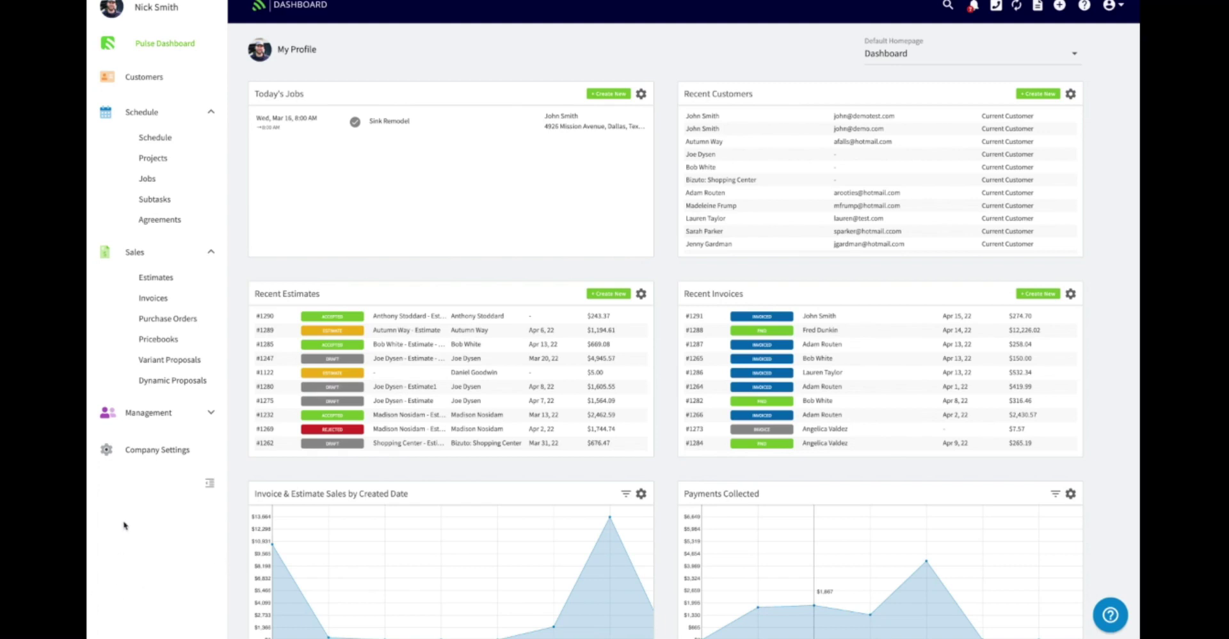
- Enable the Reputation Management plugin under Features & Plugins and open its Reputation tab
click(154, 455)
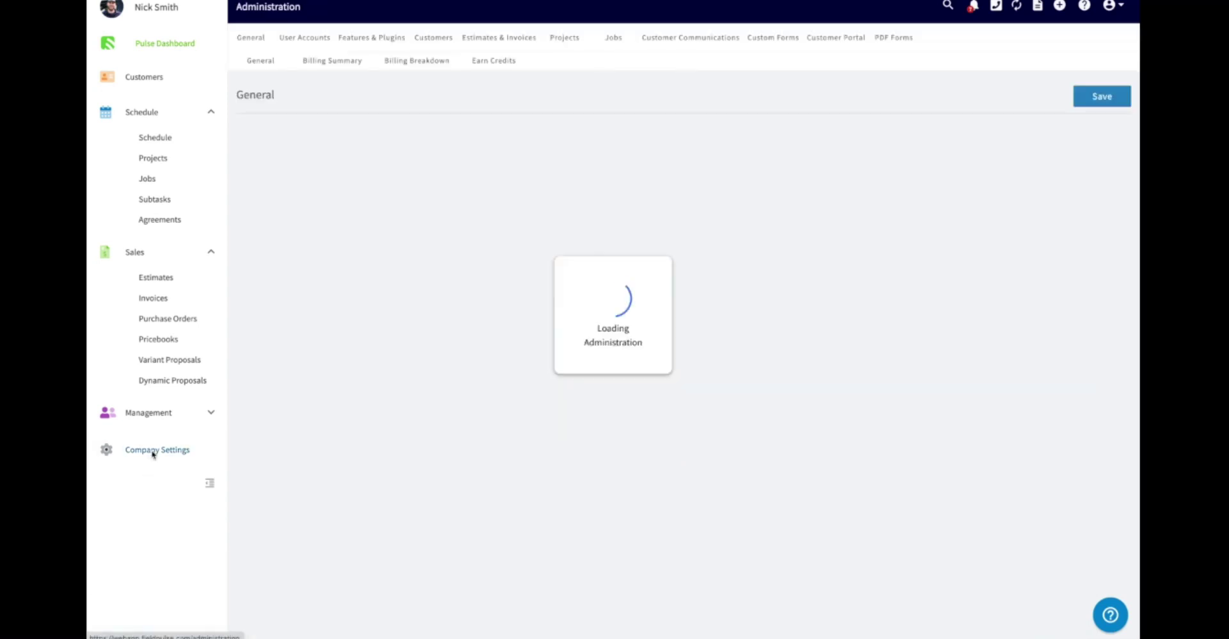
click(376, 41)
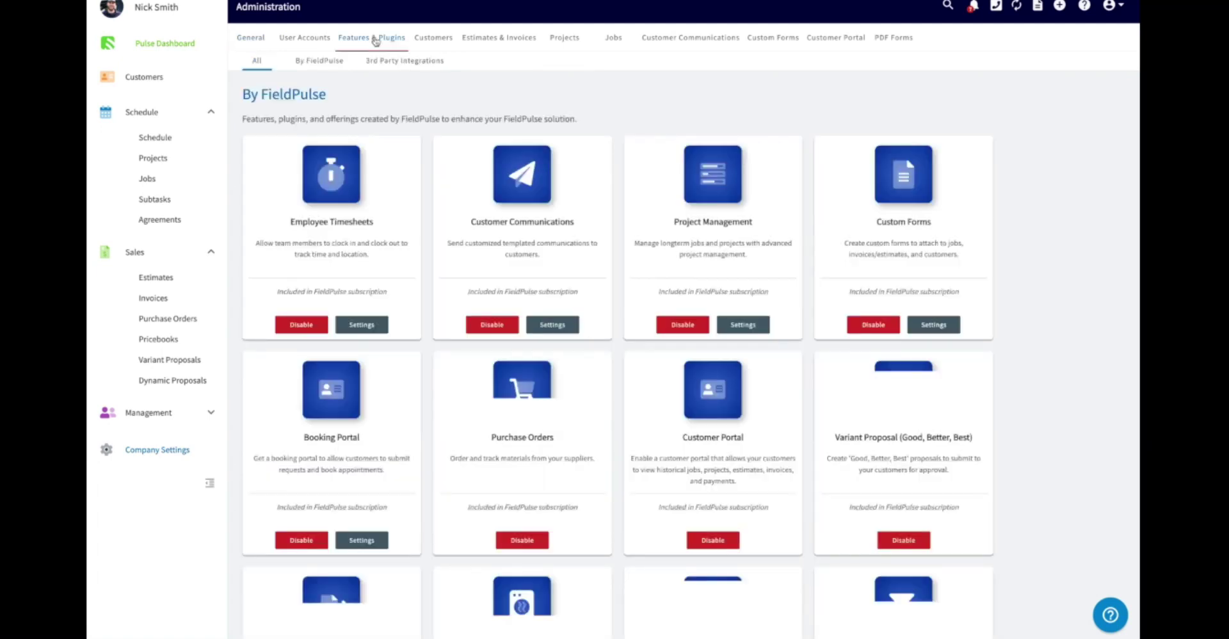
scroll(380, 339, down, 4)
scroll(379, 339, down, 5)
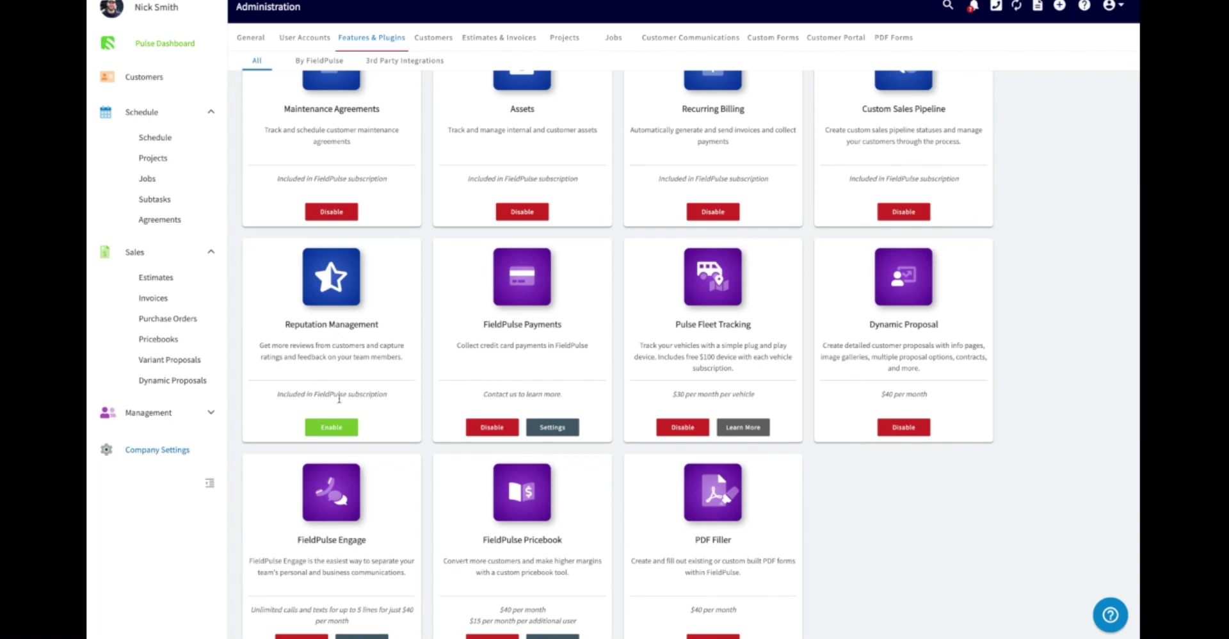
click(331, 427)
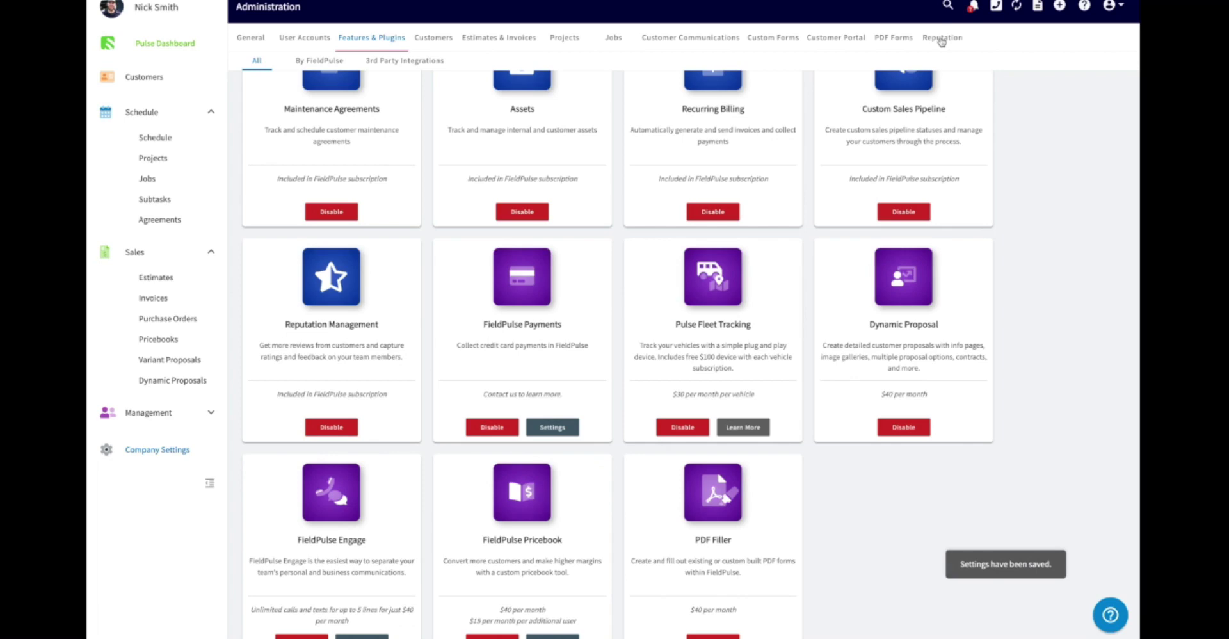
click(942, 38)
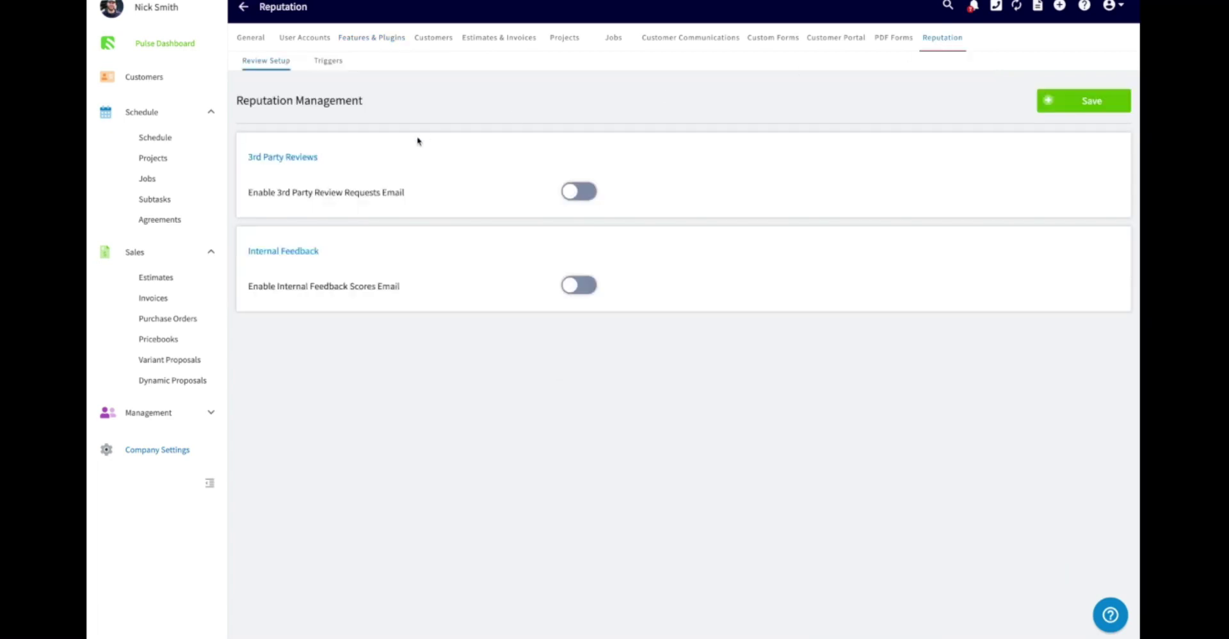
- Turn on the Enable 3rd Party Review Requests Email toggle and review its subject, body and sites
click(576, 192)
scroll(496, 189, down, 1)
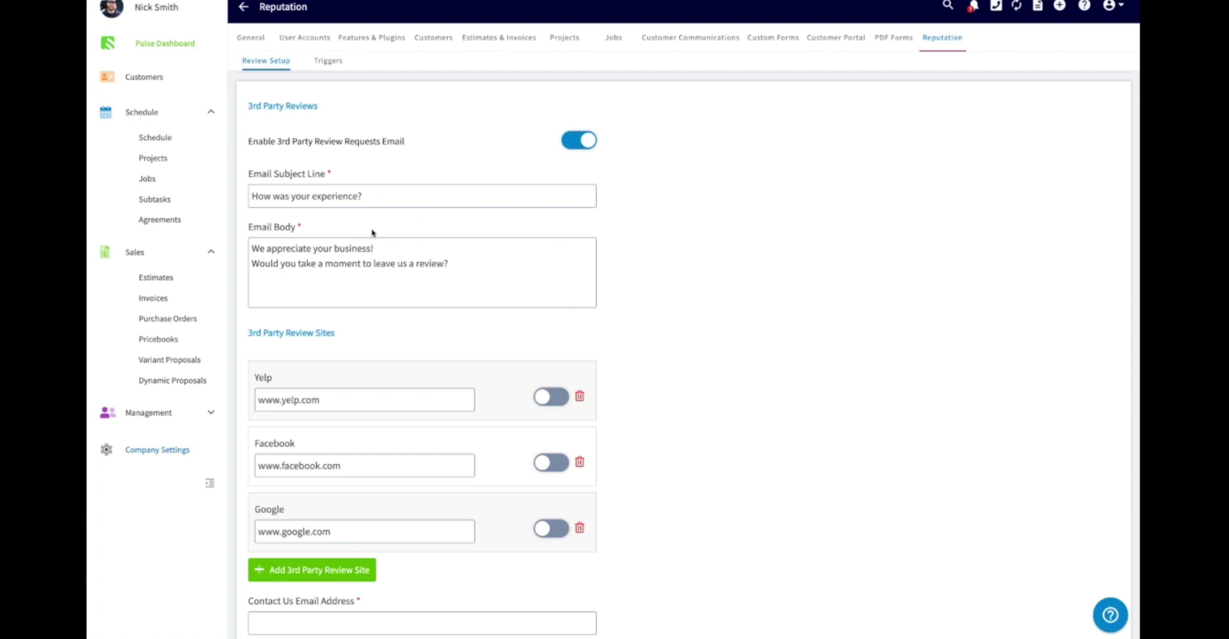
scroll(386, 232, down, 1)
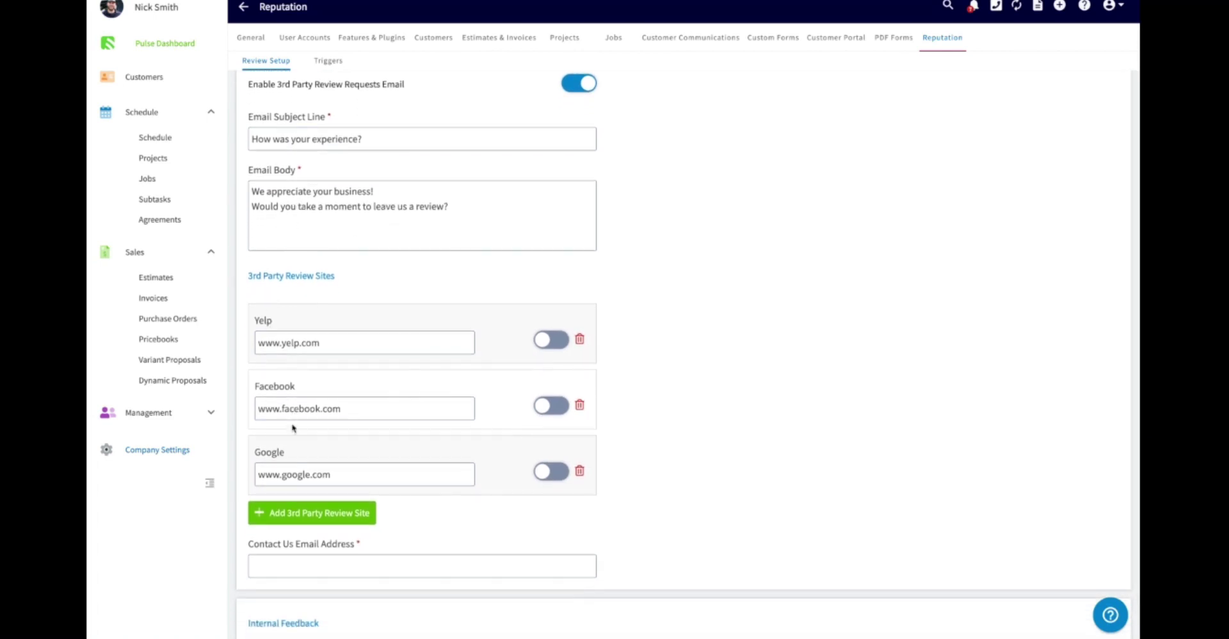
- Activate the Yelp, Facebook and Google review sites
click(551, 344)
drag(328, 341, 255, 335)
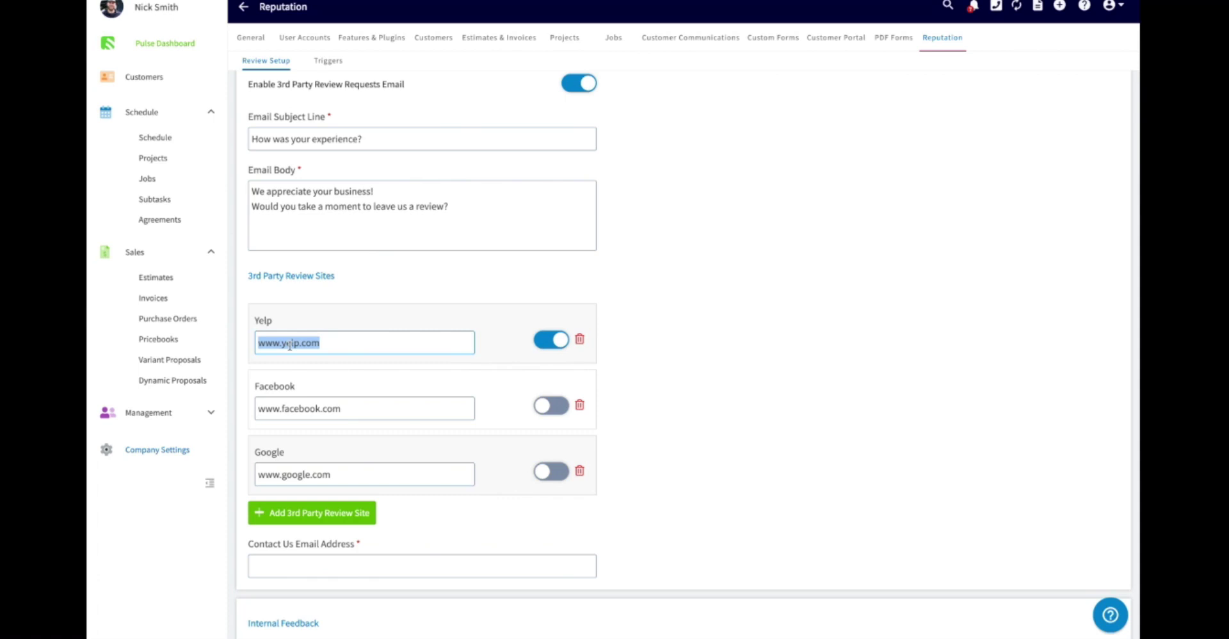
drag(358, 408, 225, 416)
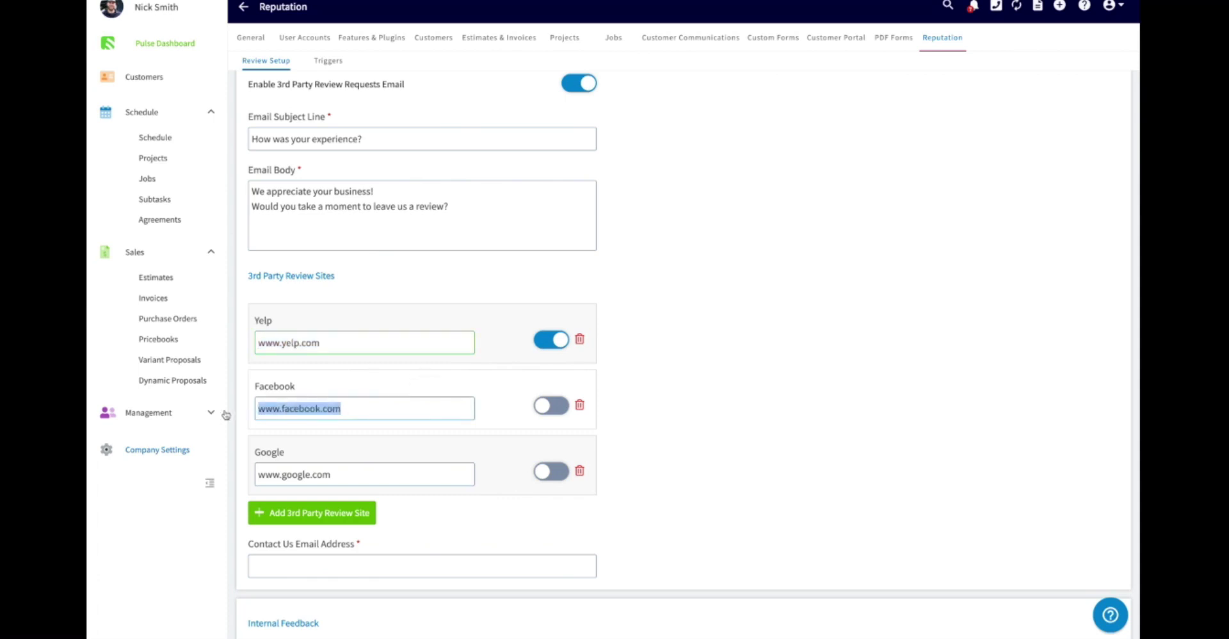
click(551, 405)
scroll(541, 423, down, 1)
click(556, 444)
scroll(555, 447, down, 1)
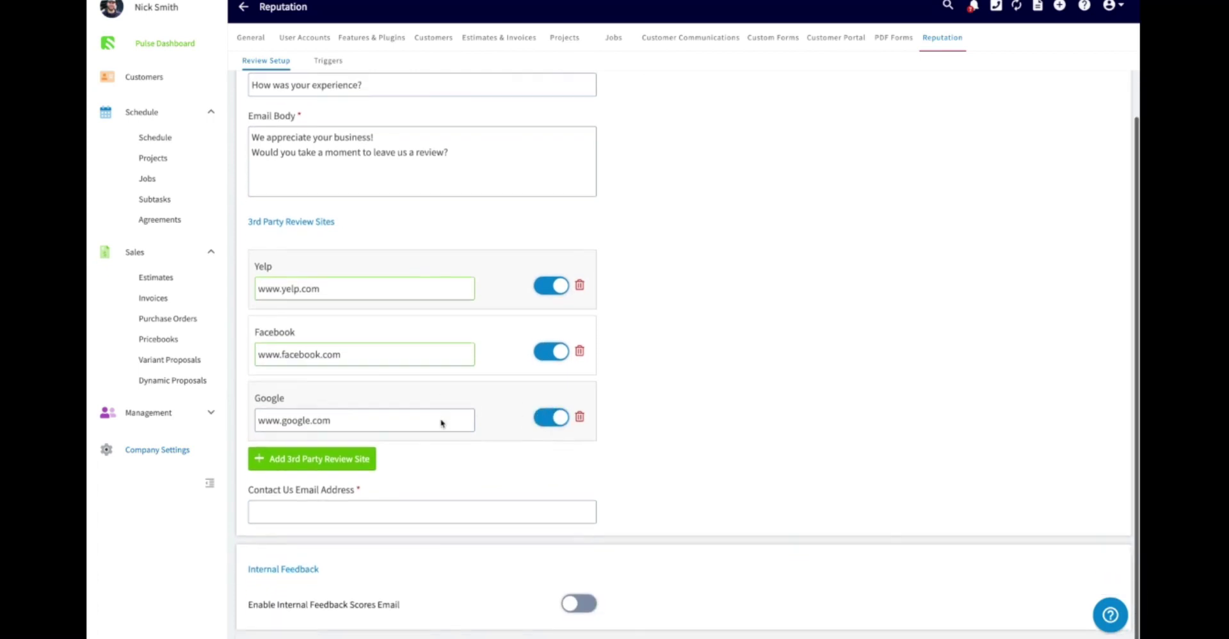
- Fill the Contact Us Email Address with the suggested address and cancel the extra Add Site form
click(305, 466)
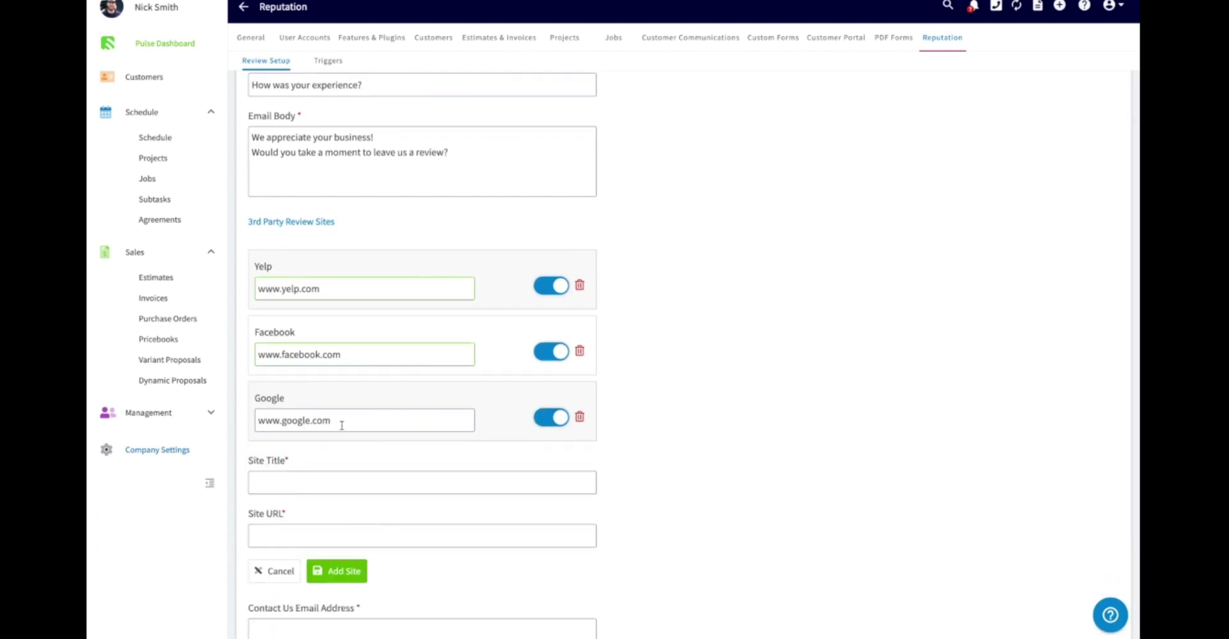
scroll(348, 416, down, 3)
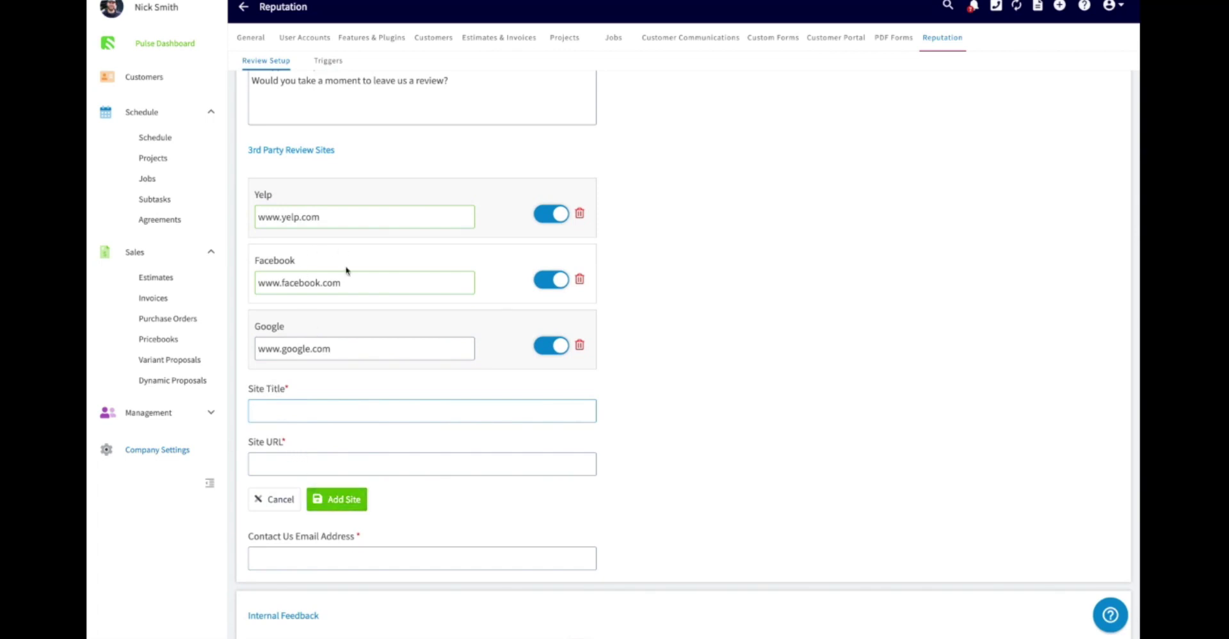
scroll(365, 373, down, 1)
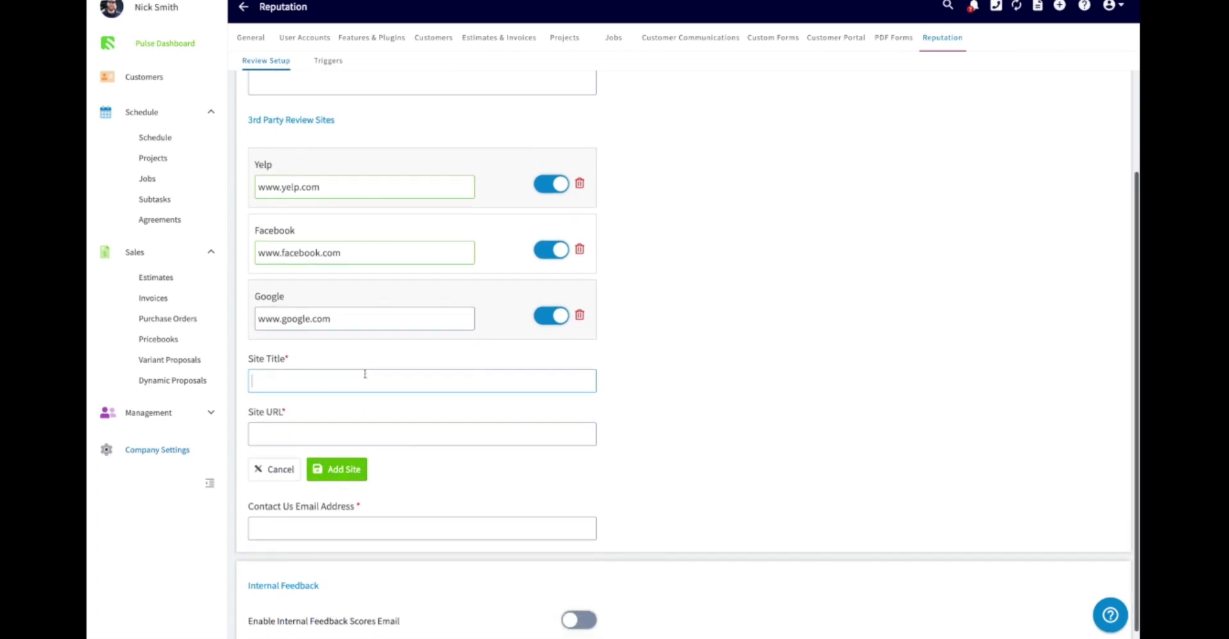
click(345, 529)
text(gabriel)
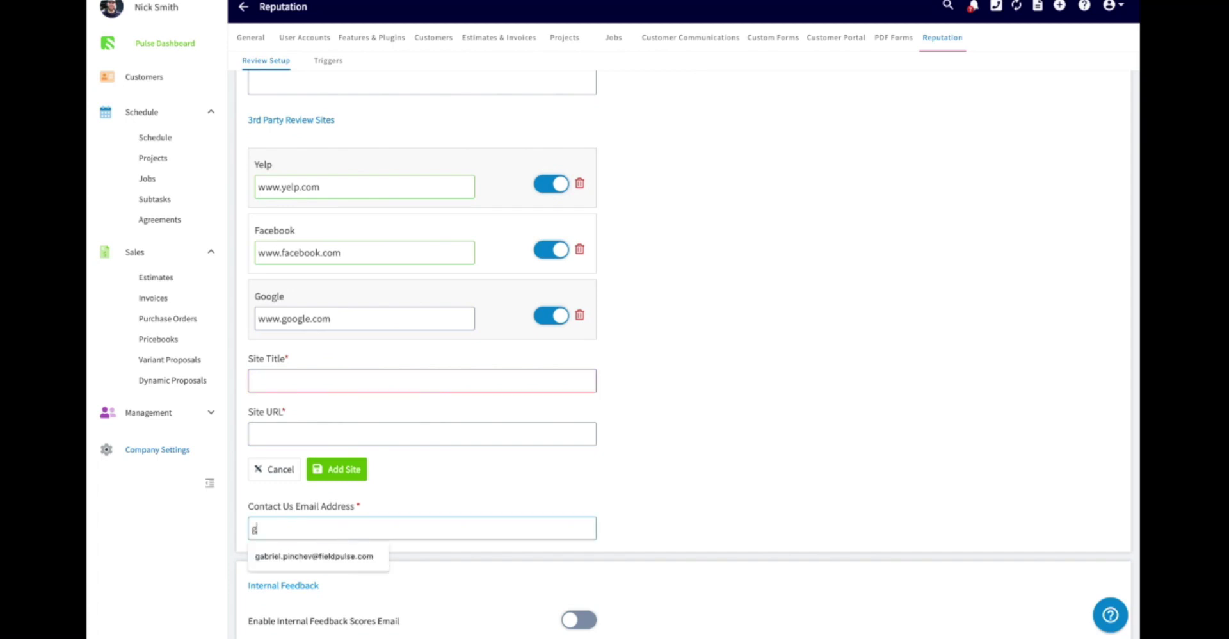
click(333, 557)
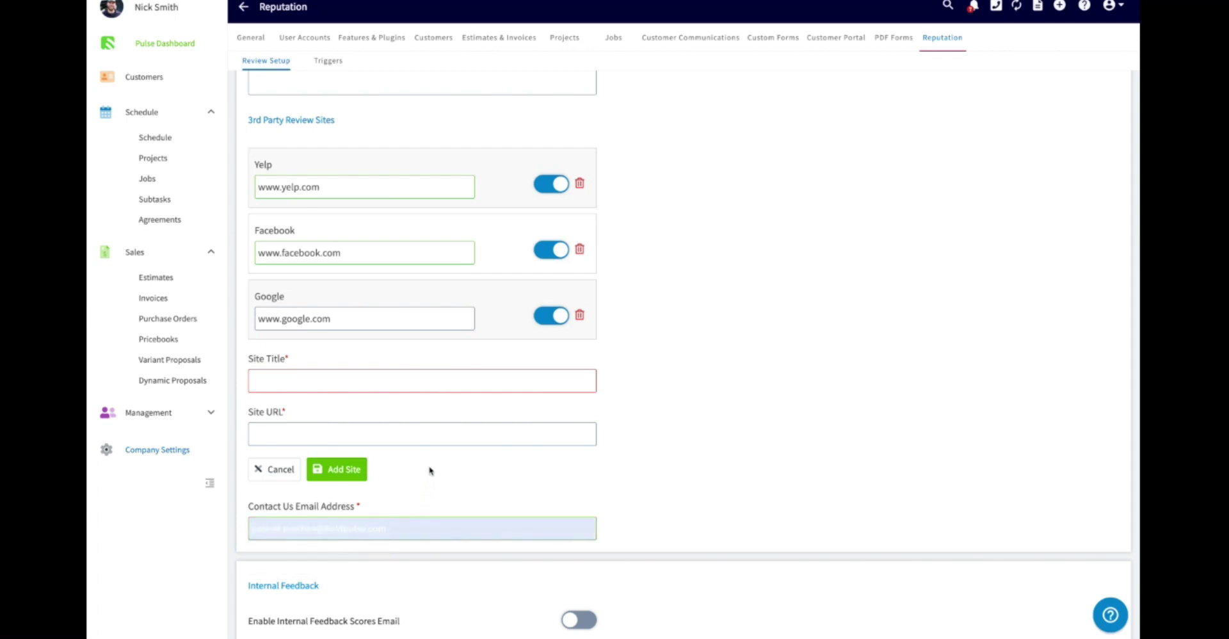
click(284, 474)
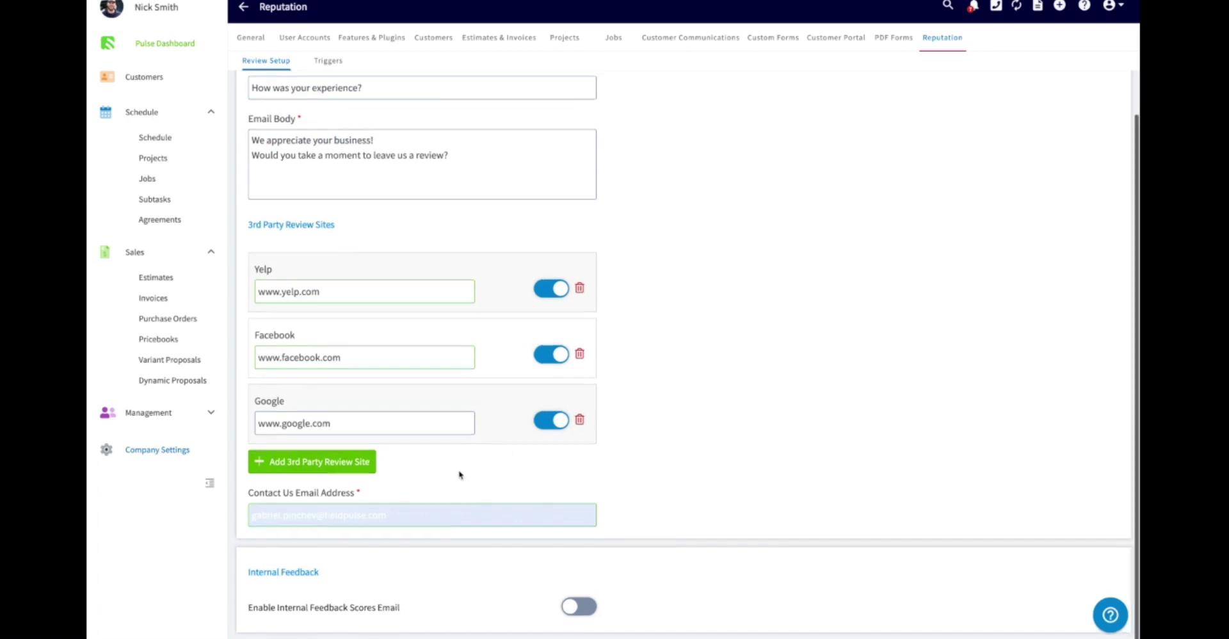
- Enable Internal Feedback Scores Email, sent on behalf of the Assigned User
scroll(460, 475, up, 3)
scroll(459, 477, up, 1)
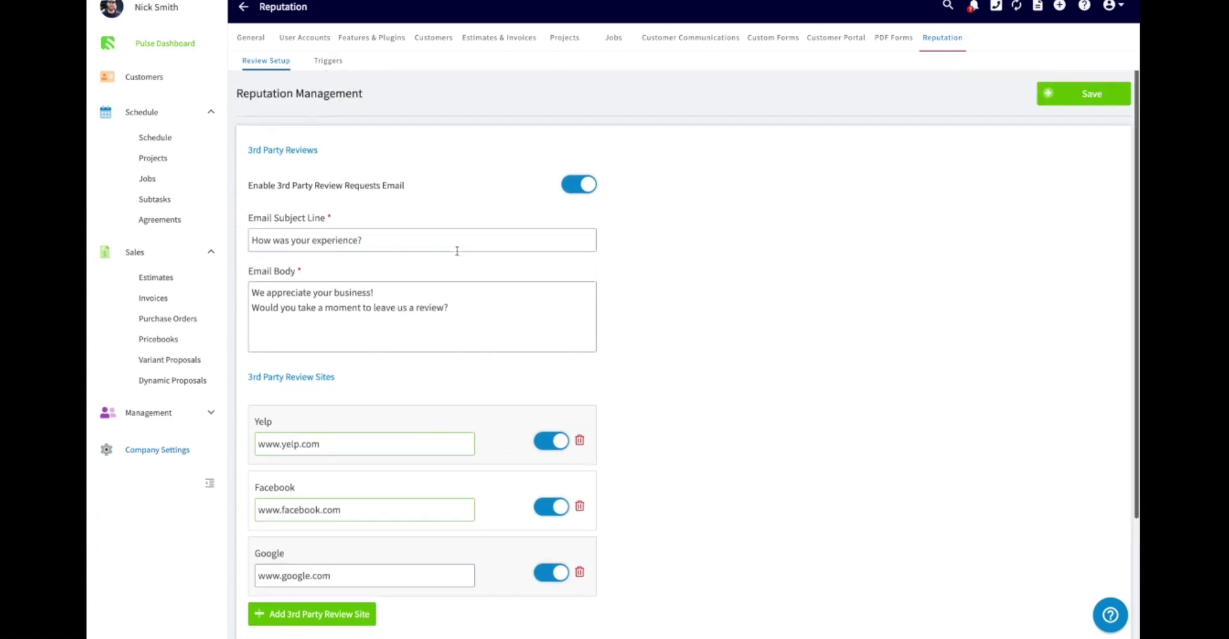
scroll(456, 231, down, 3)
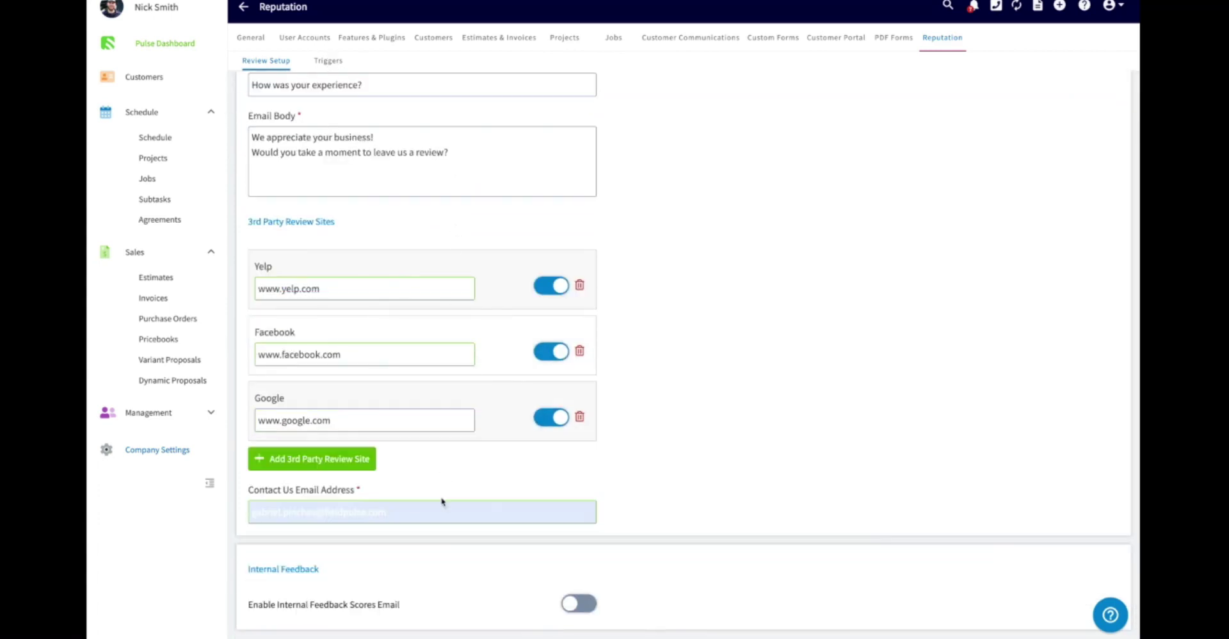
click(569, 605)
scroll(502, 555, down, 3)
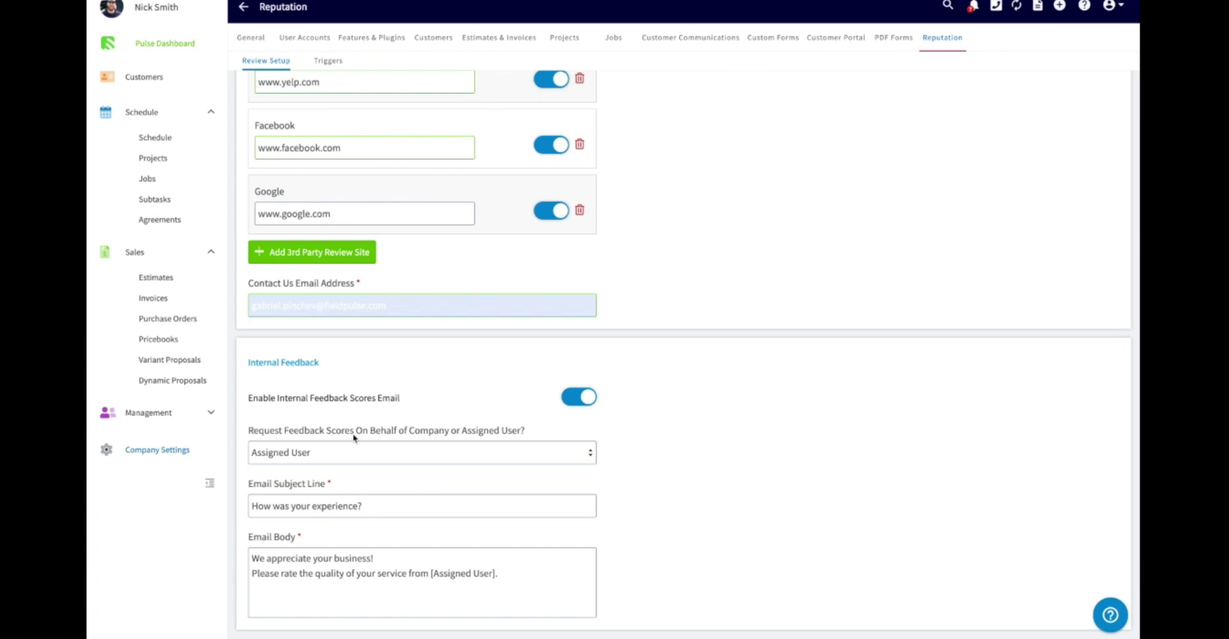
click(357, 451)
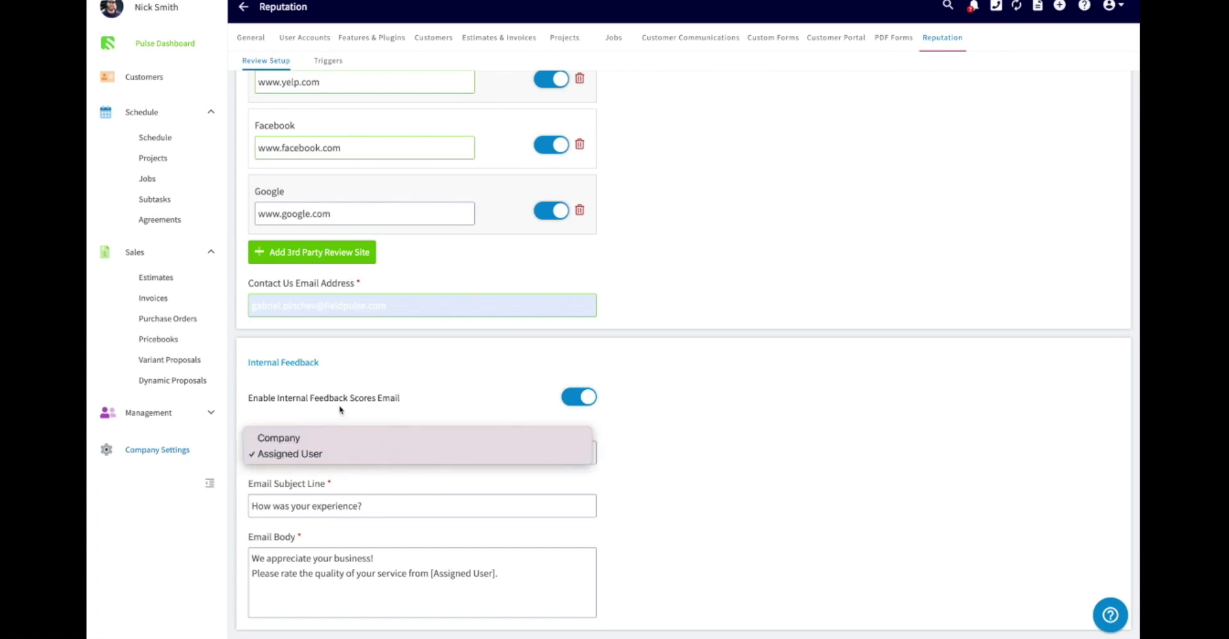
click(320, 454)
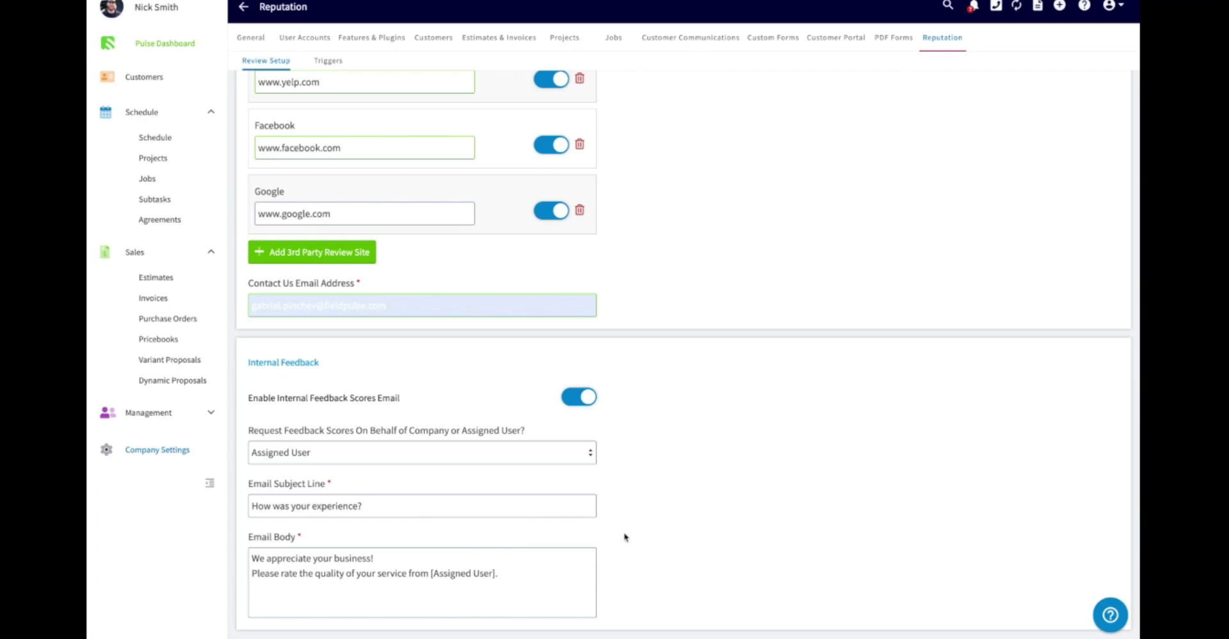
scroll(625, 536, up, 5)
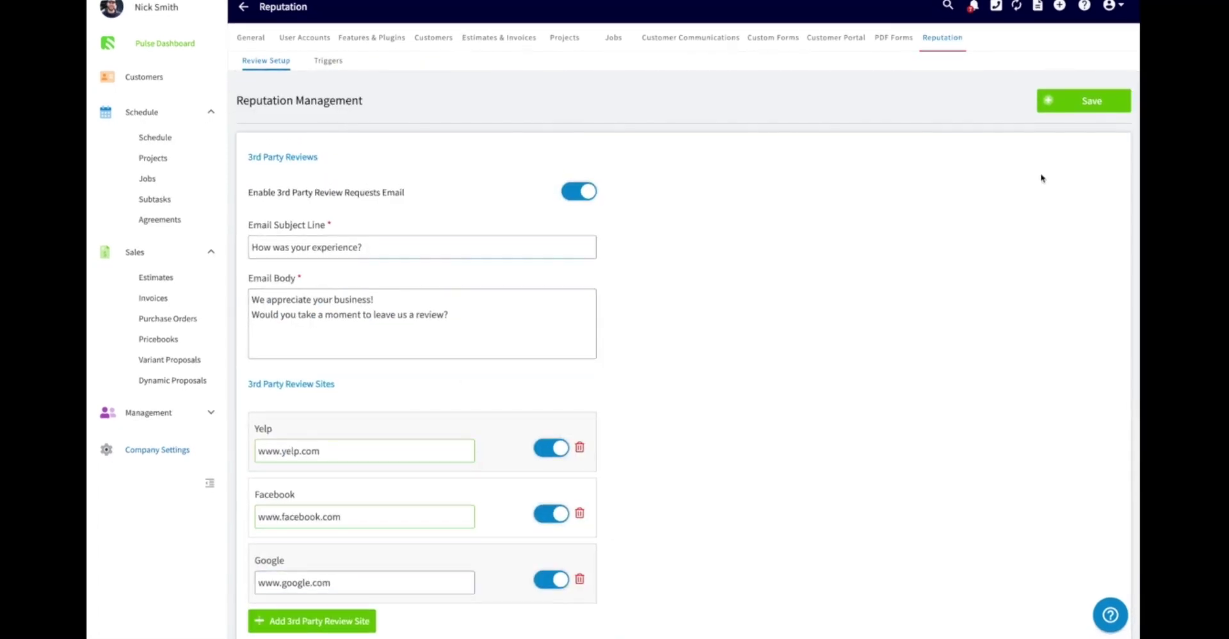
- Save the reputation settings and go to the Communication Triggers page
click(1076, 102)
click(331, 64)
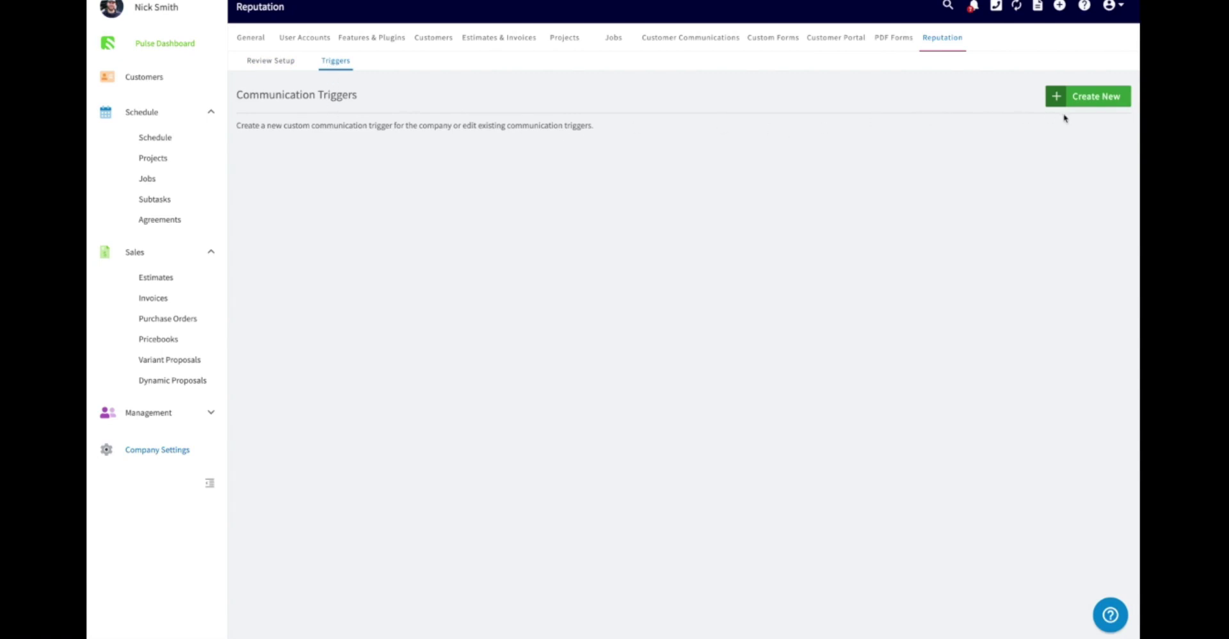
- Start a new communication trigger with job status updated to 'Completed' as its event
click(1093, 100)
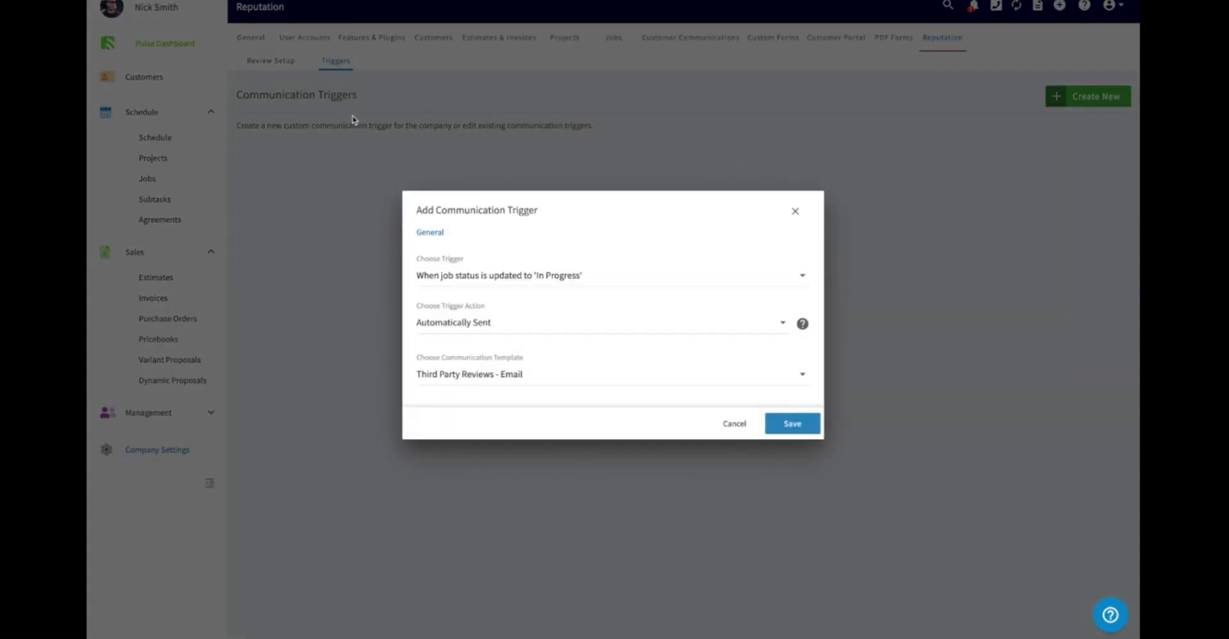
click(499, 281)
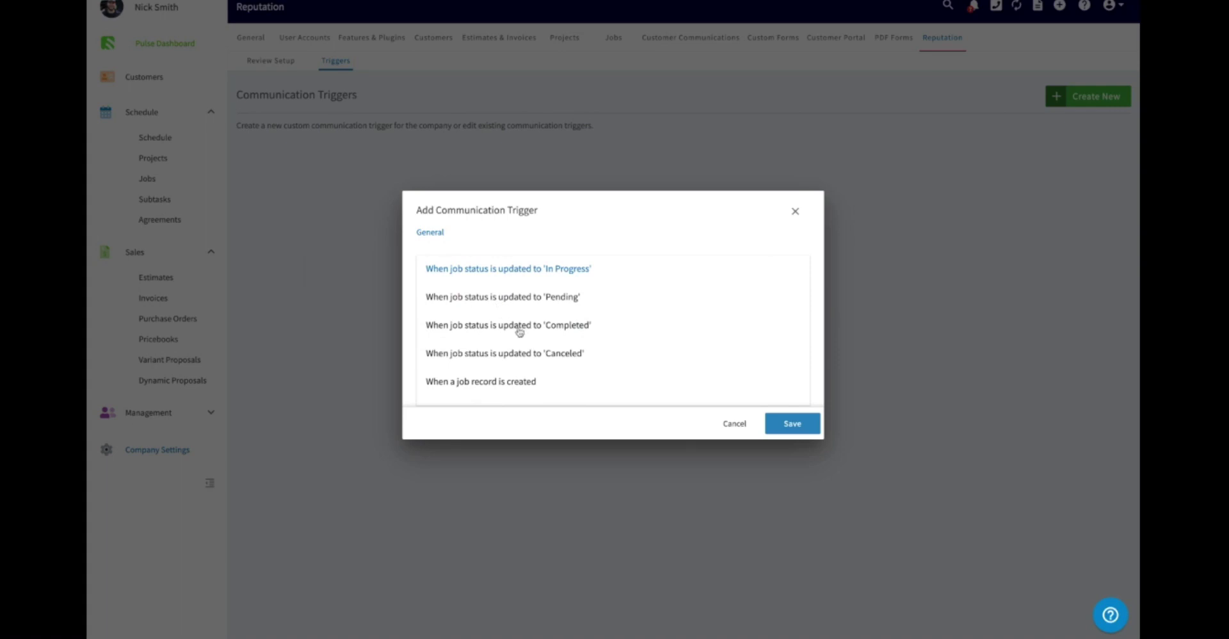
scroll(522, 331, down, 1)
scroll(522, 331, up, 1)
scroll(551, 323, down, 1)
scroll(551, 323, up, 1)
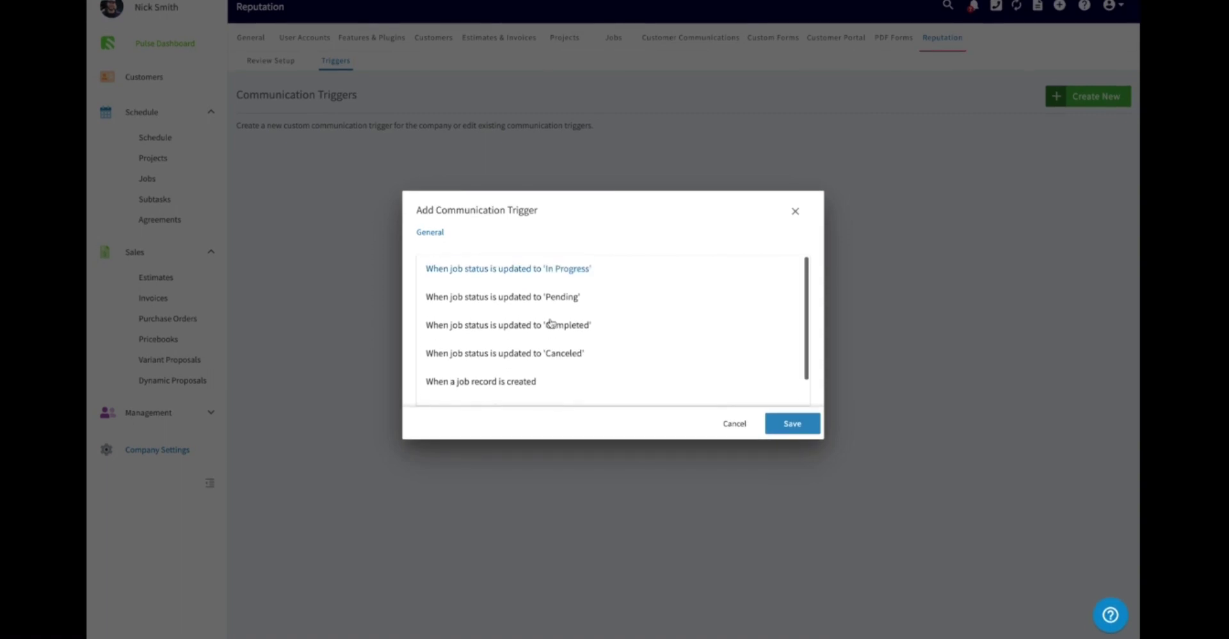
scroll(550, 324, down, 1)
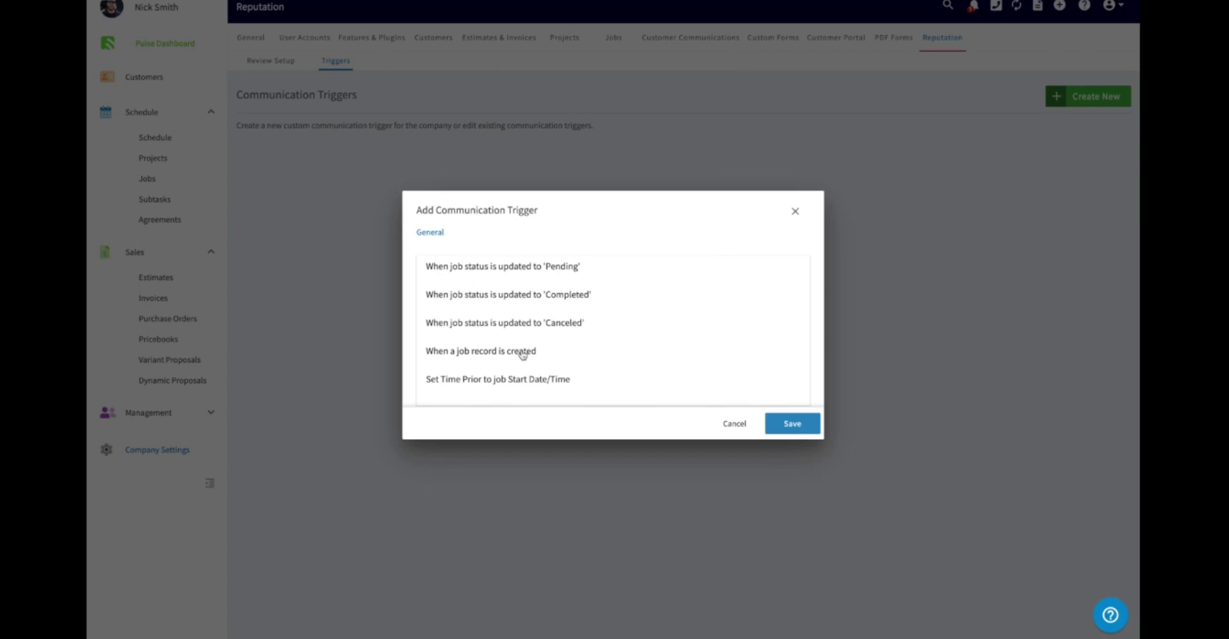
scroll(522, 382, up, 1)
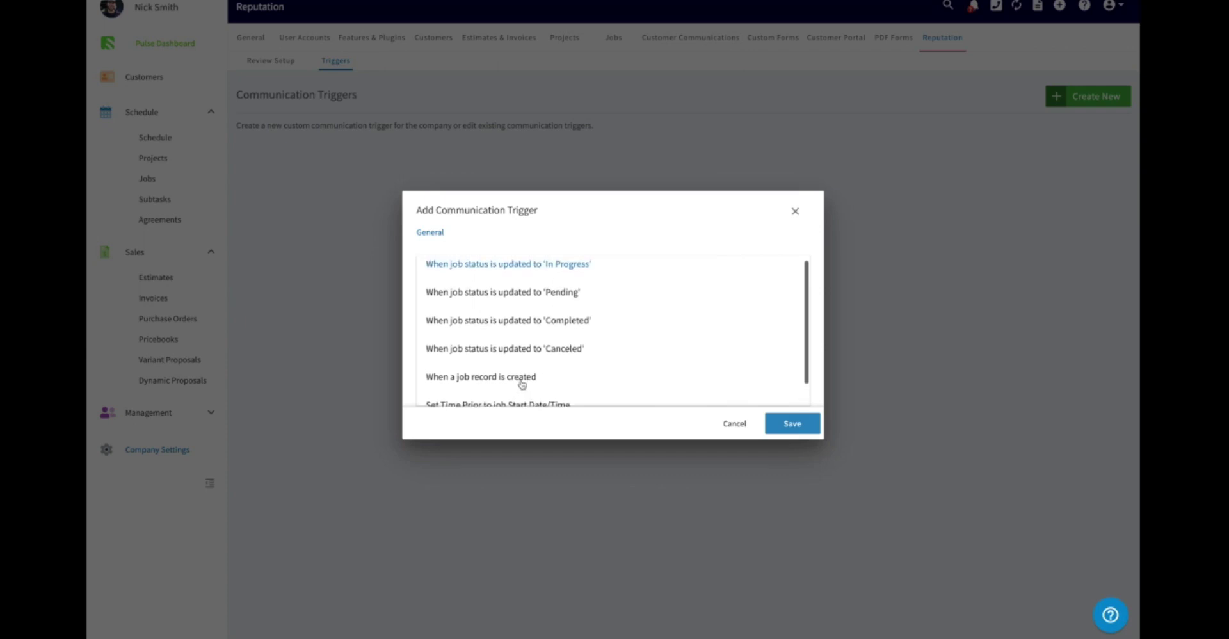
scroll(530, 365, down, 1)
scroll(529, 372, up, 1)
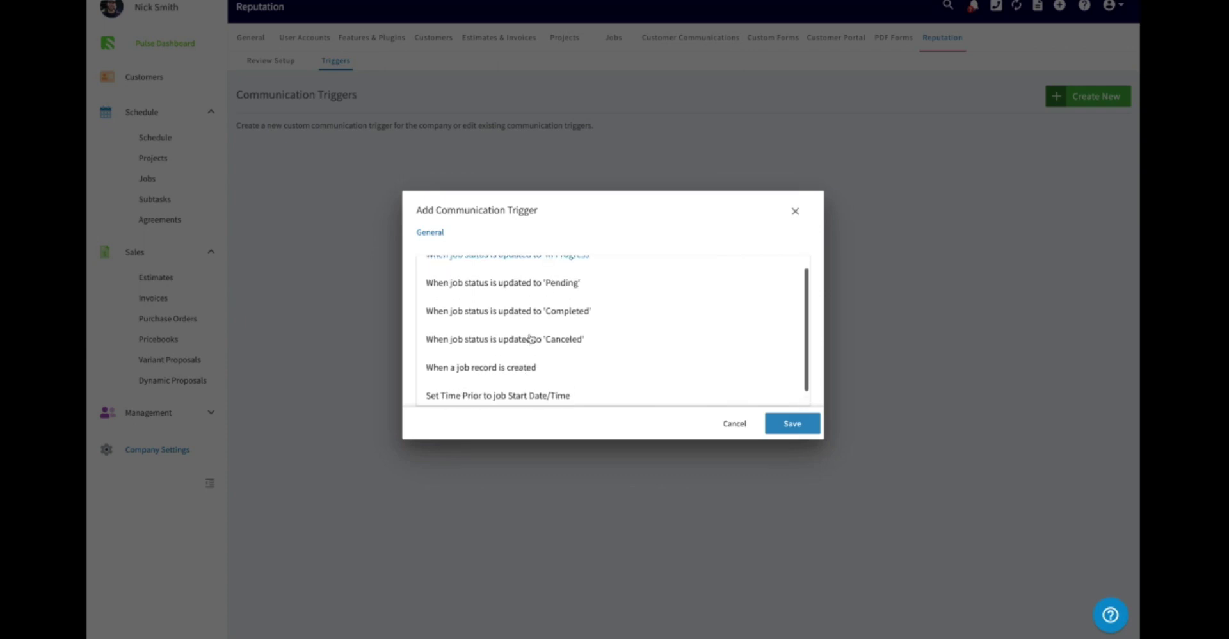
click(518, 314)
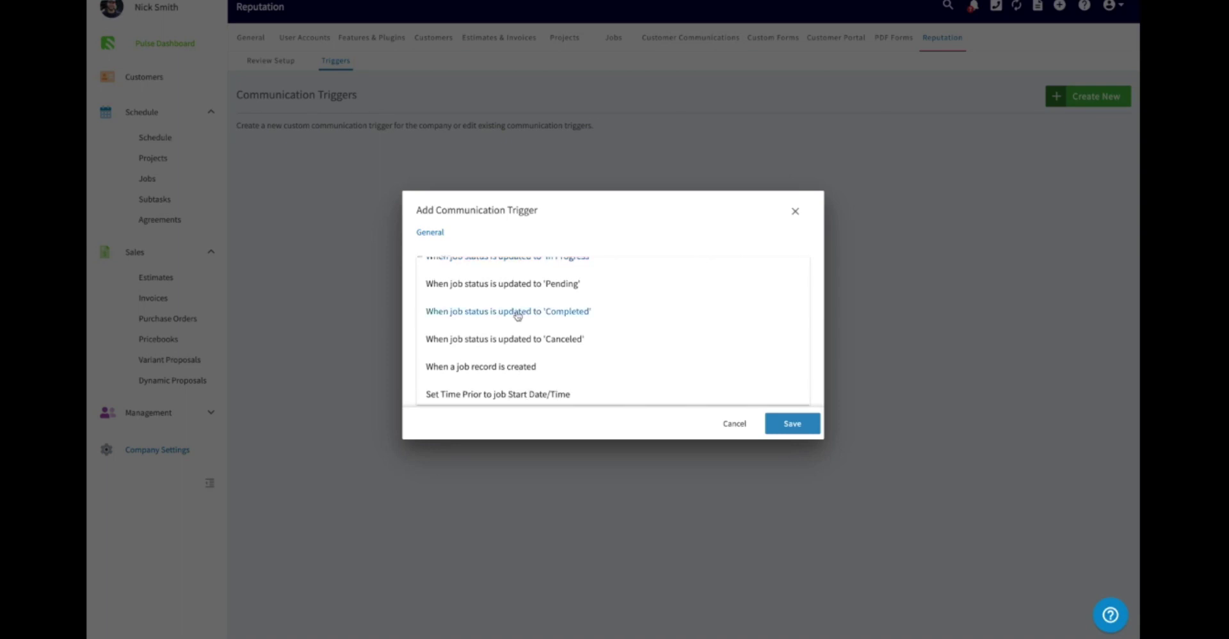
click(518, 314)
- Set the trigger to Automatically Sent with the 'Third Party Reviews - Email' template and save it
click(497, 326)
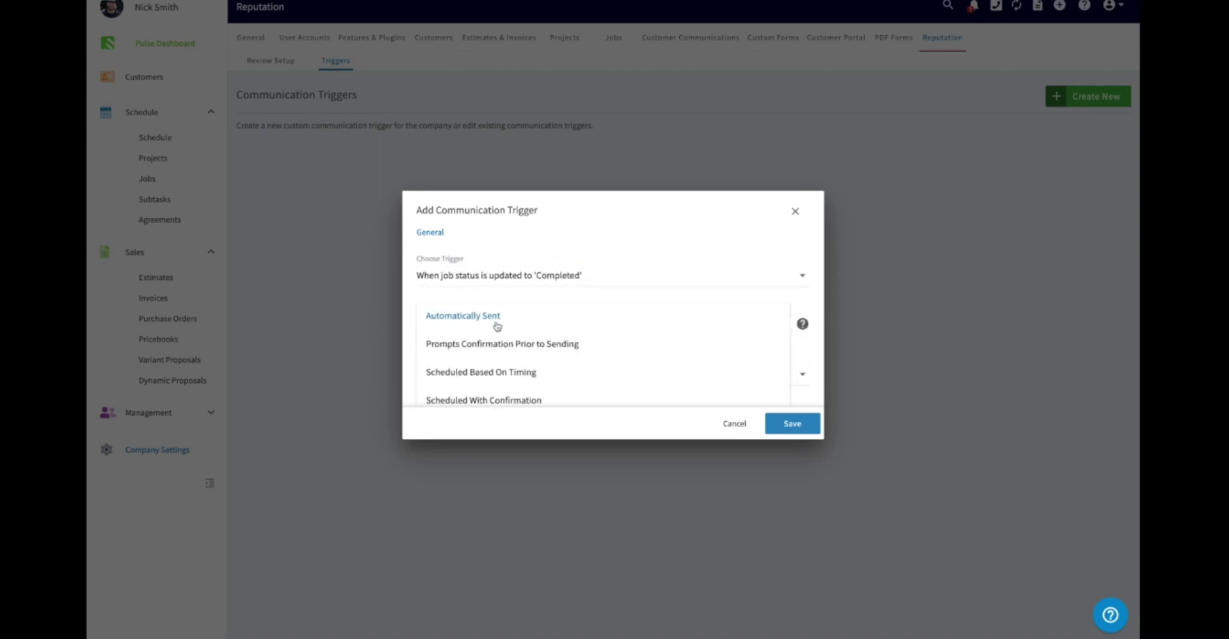
scroll(535, 352, down, 1)
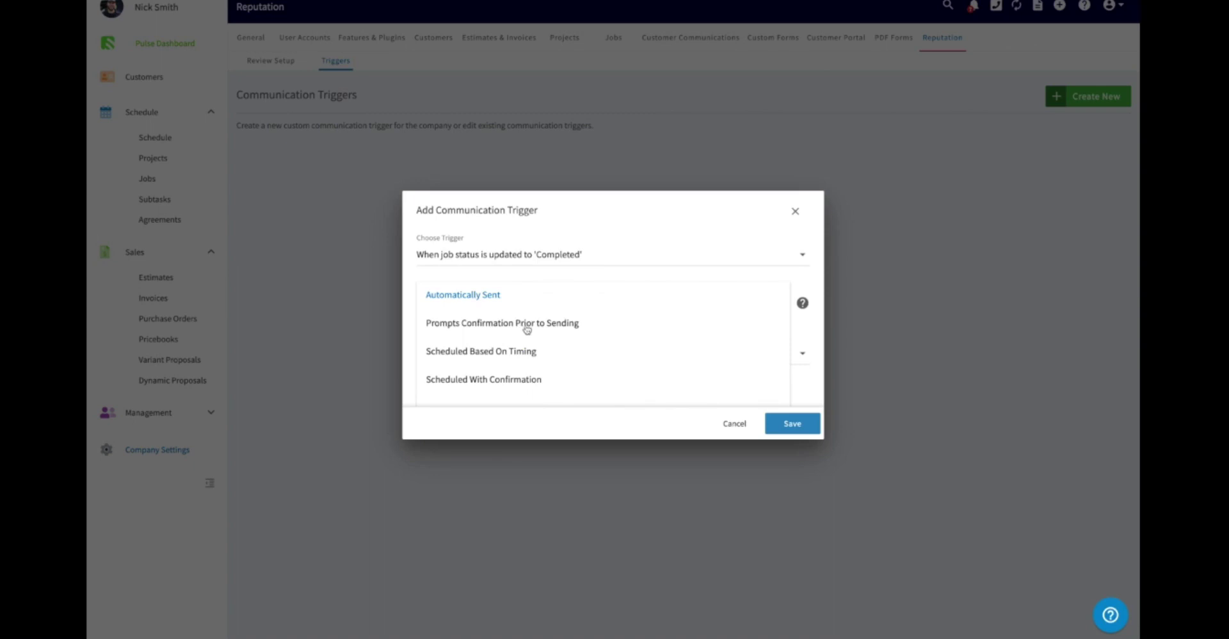
click(547, 277)
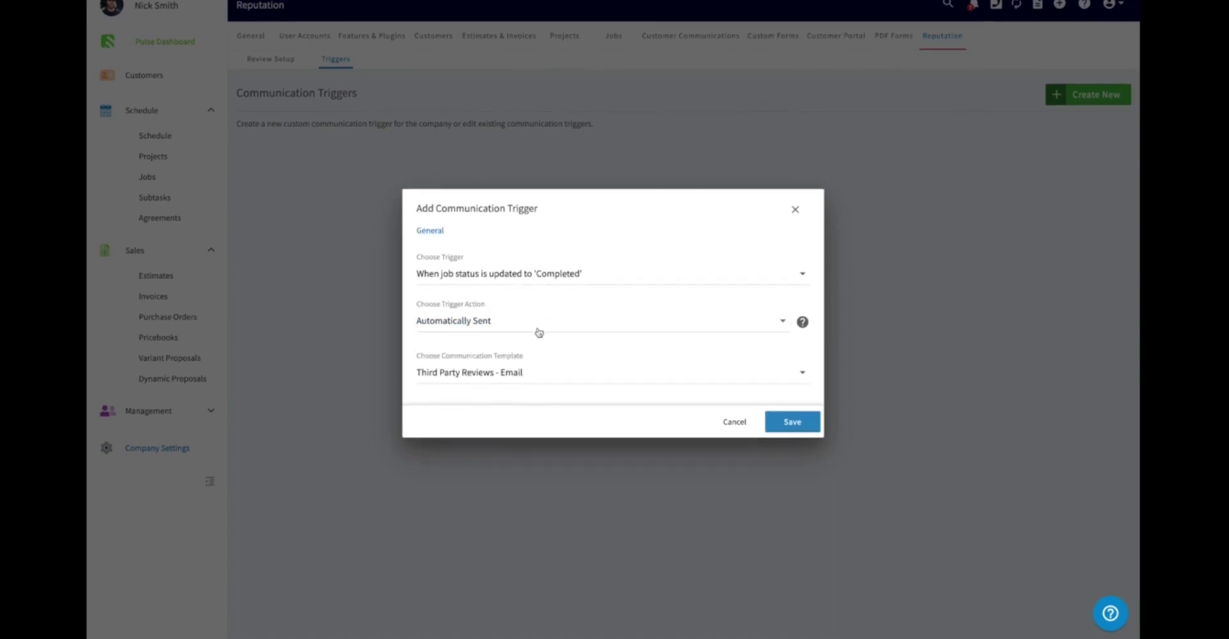
click(520, 386)
scroll(514, 370, down, 1)
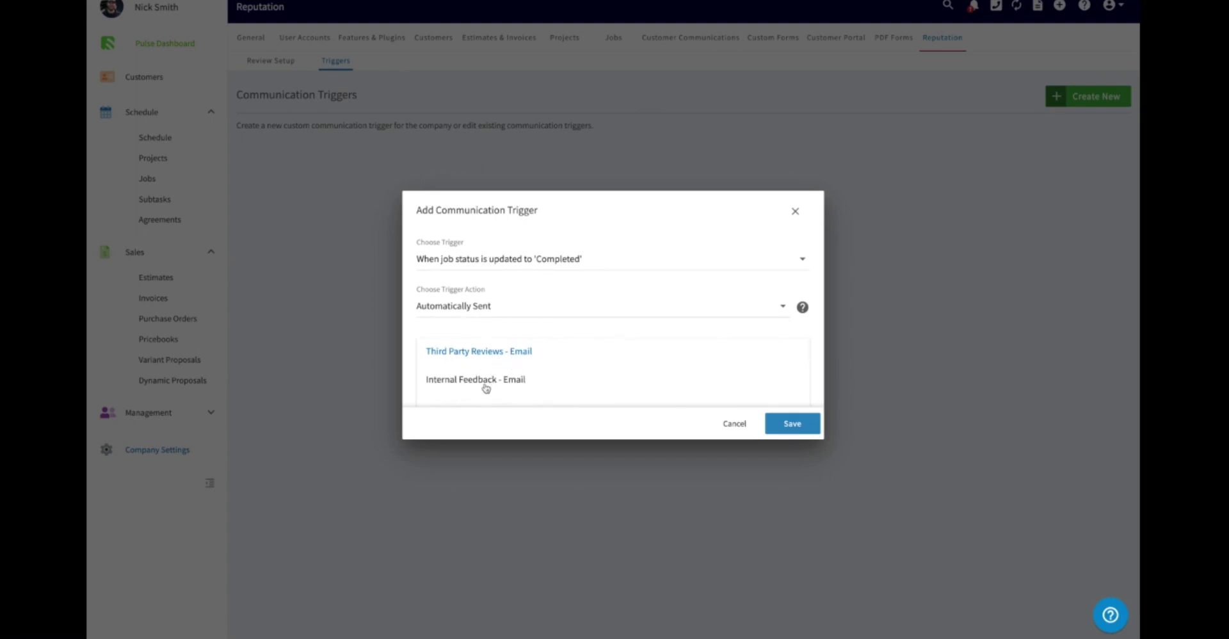
click(461, 352)
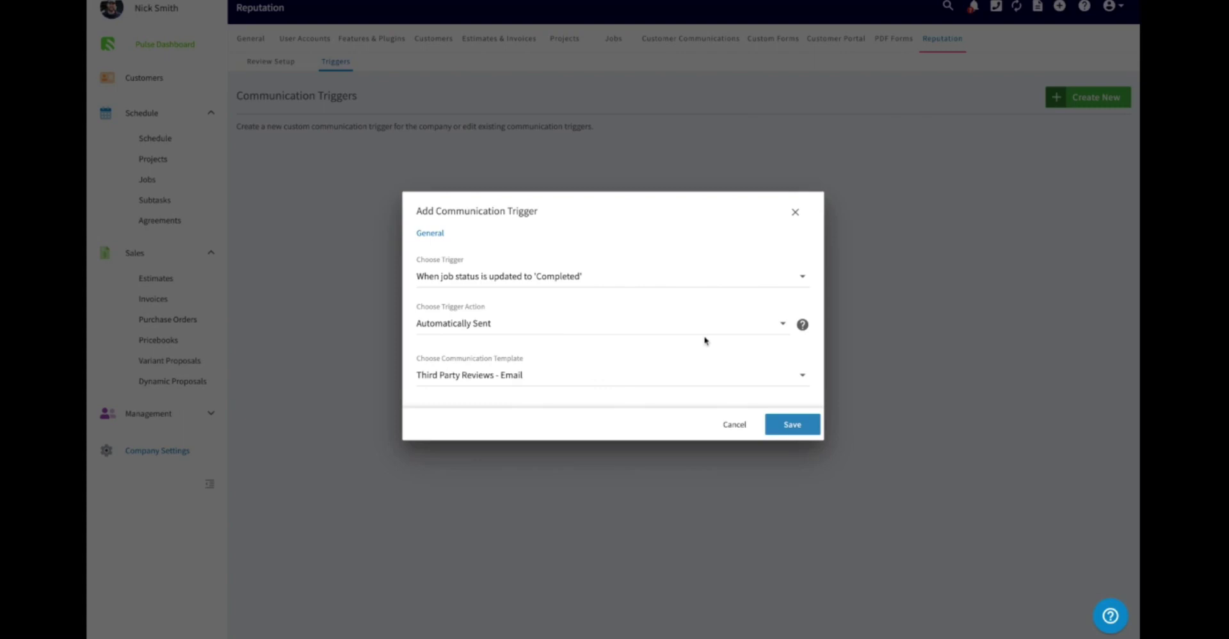
click(784, 425)
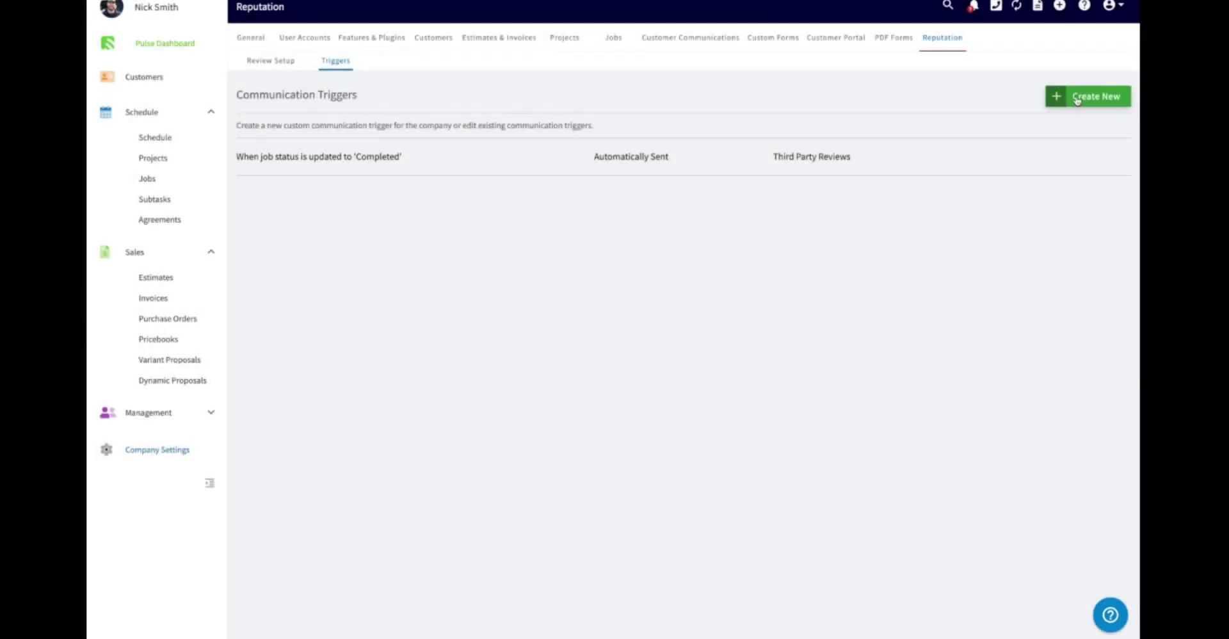
click(1077, 98)
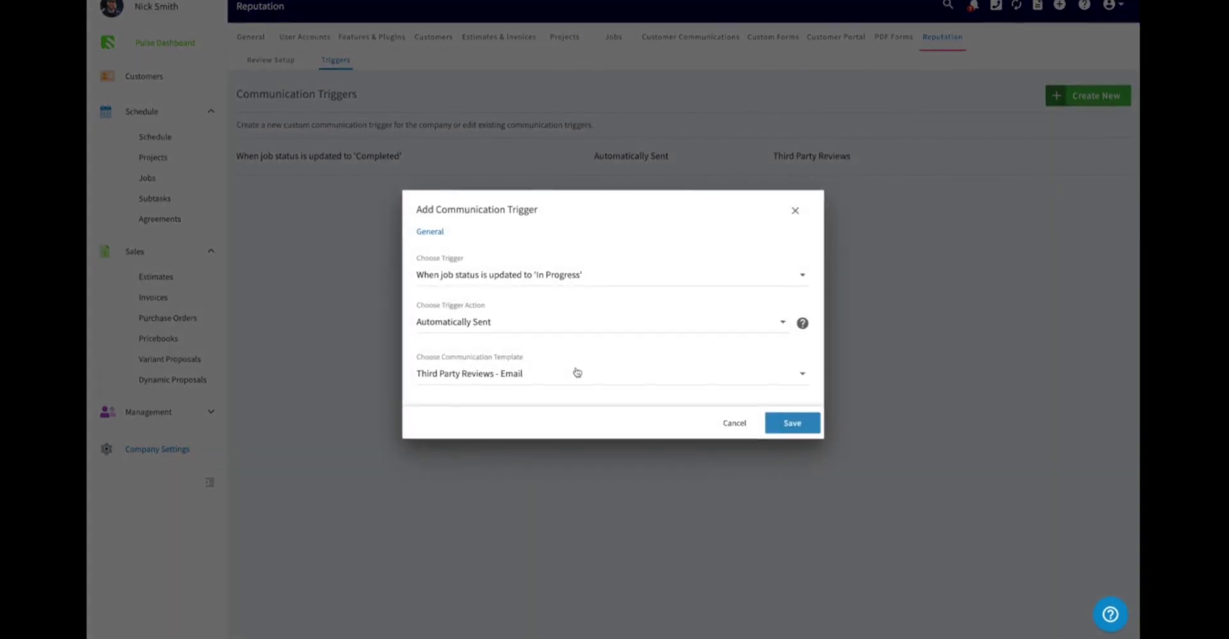
- Choose the 'Internal Feedback - Email' template for the In Progress trigger and save it
click(577, 372)
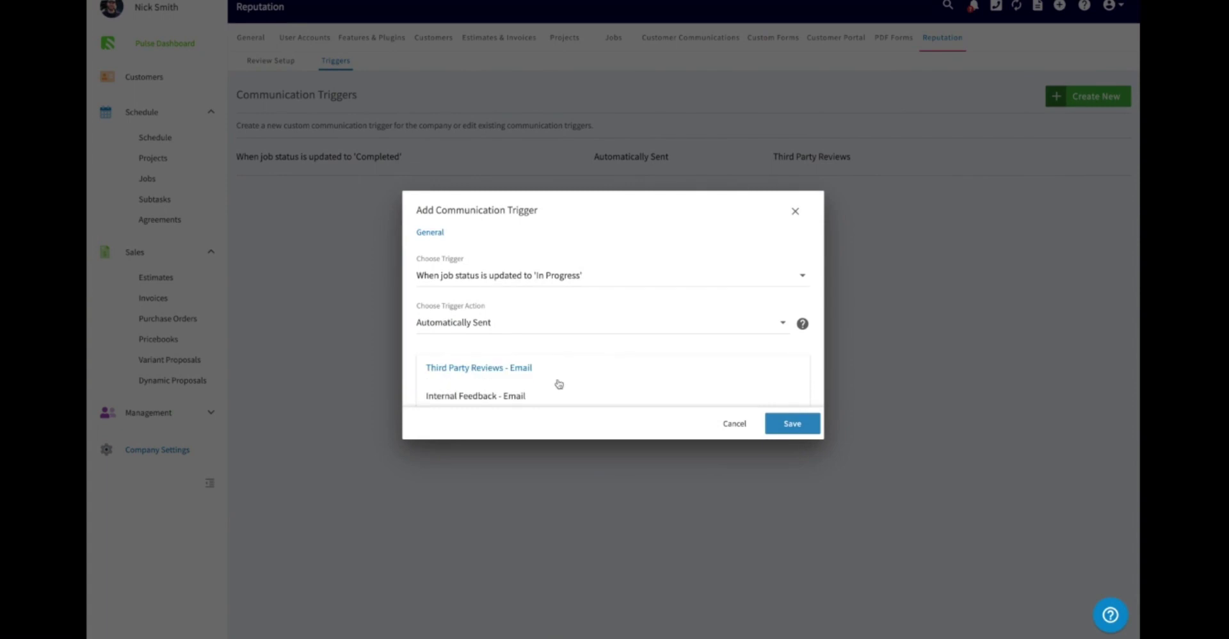
click(546, 396)
click(793, 426)
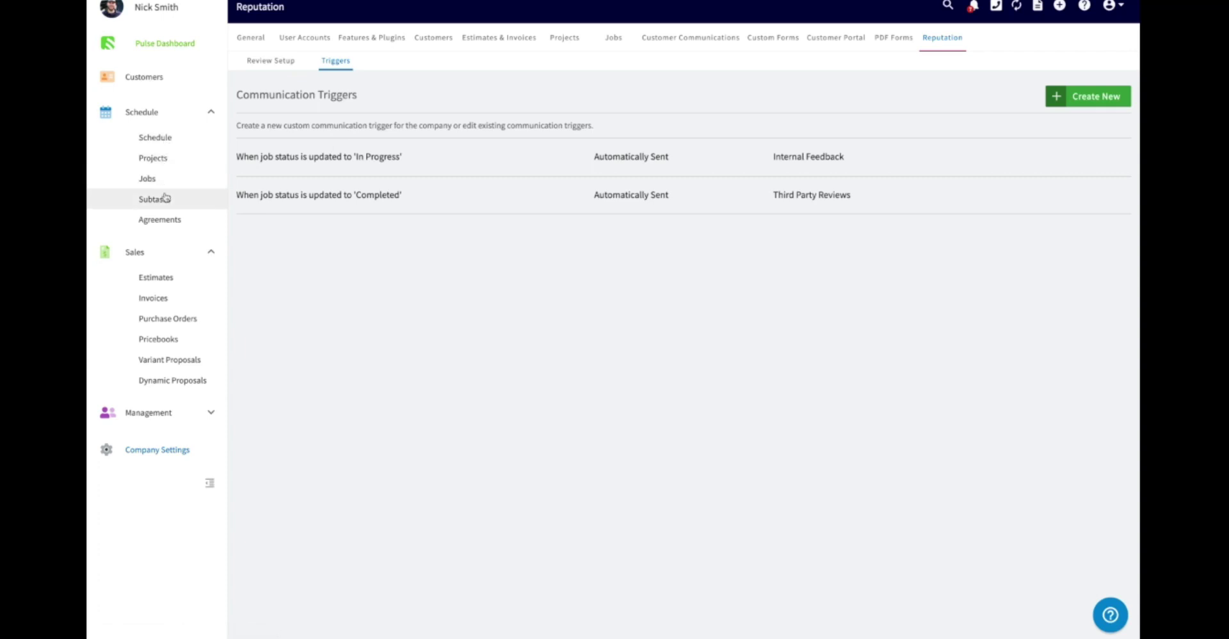
- Search the customer list for the contact's e-mail address, then clear the search
click(163, 84)
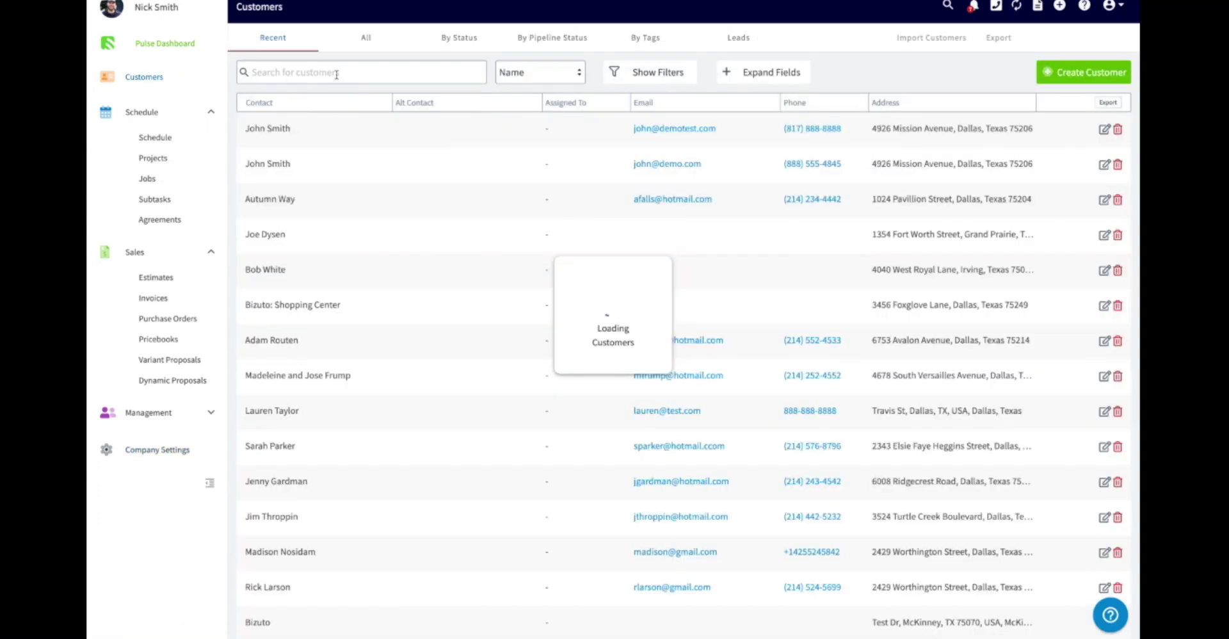
click(338, 71)
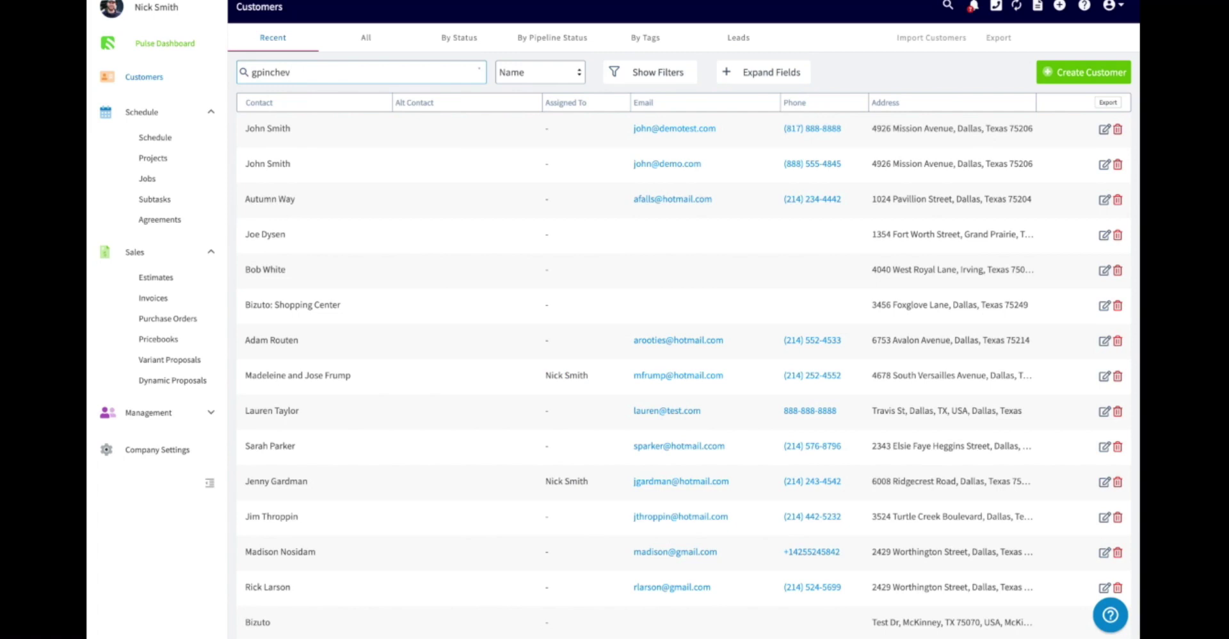
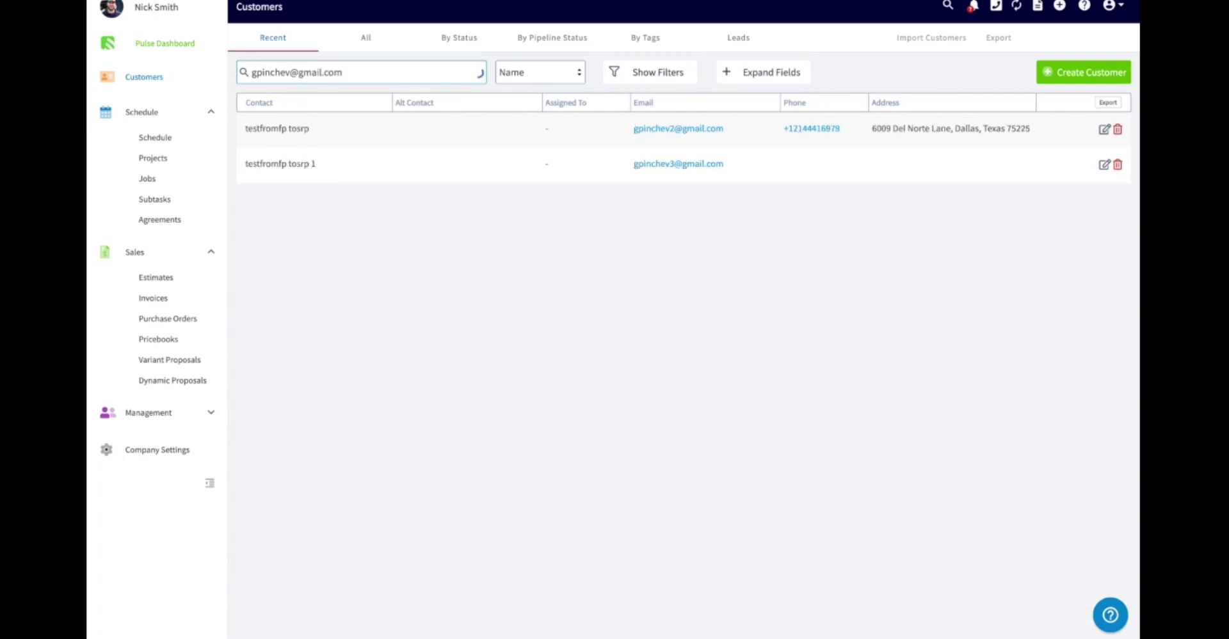
triple_click(376, 72)
key(BackSpace)
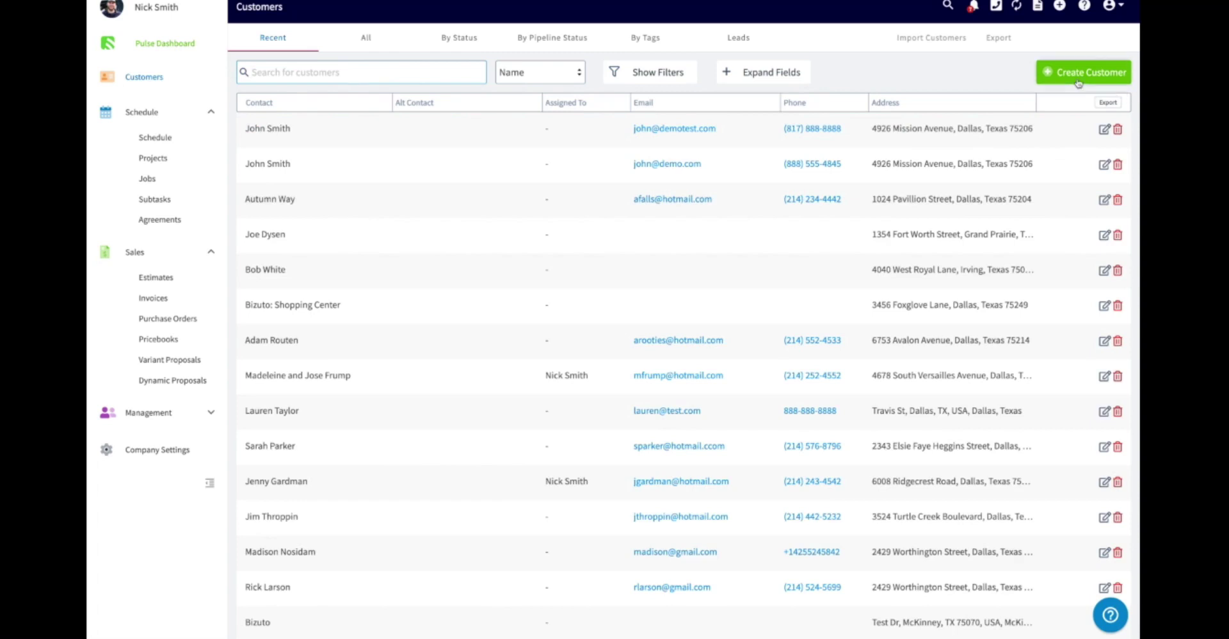
- Create a customer with the contact's name, e-mail, phone number and suggested street address, and save it
click(1080, 79)
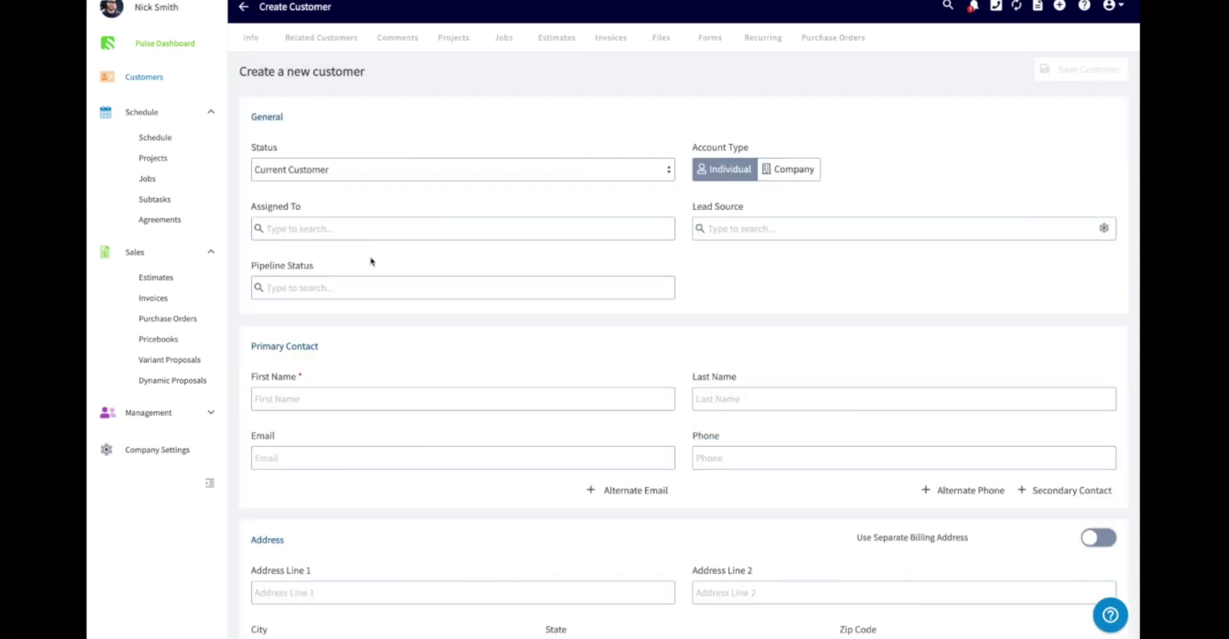
click(317, 393)
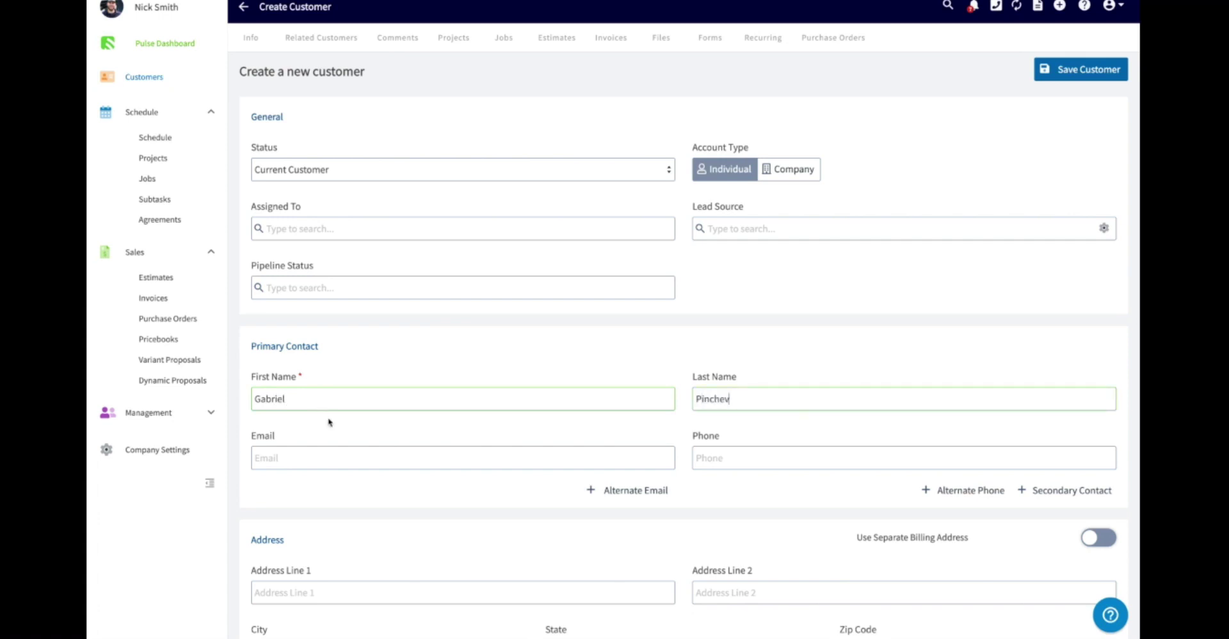
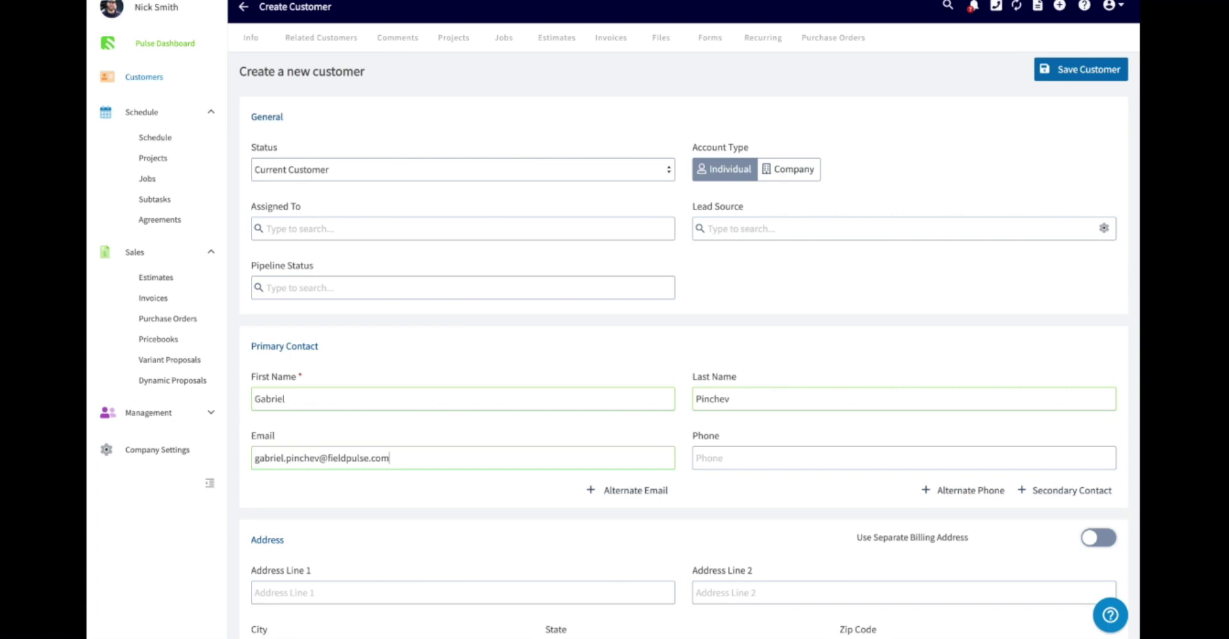
click(756, 460)
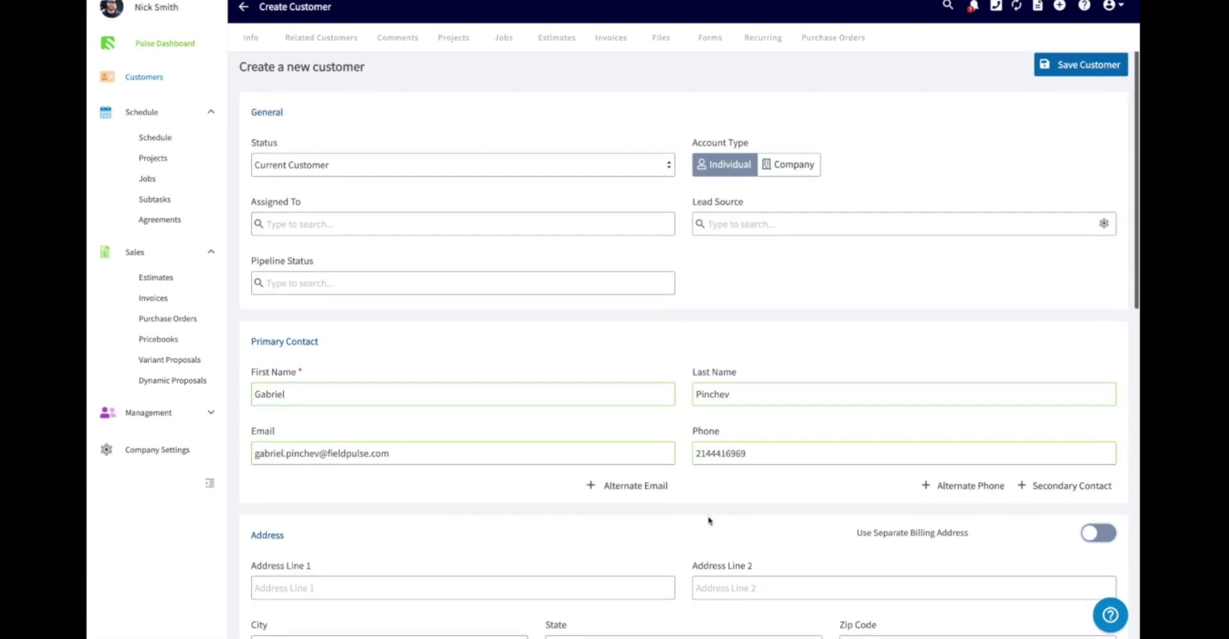
scroll(672, 532, down, 1)
click(580, 558)
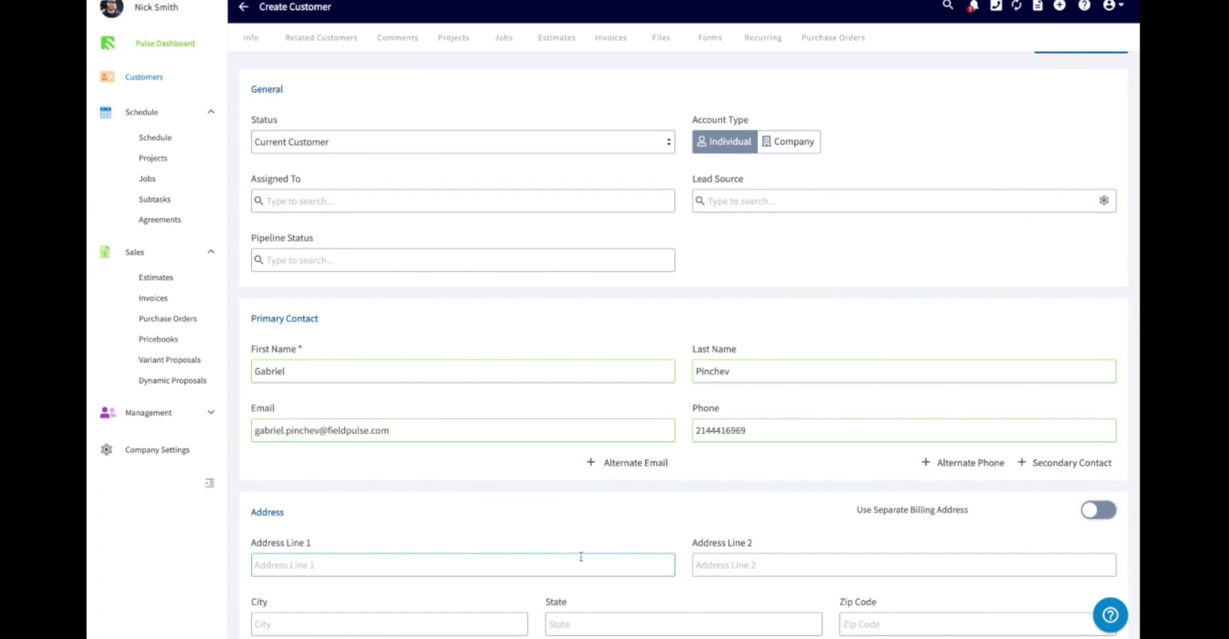
scroll(625, 508, down, 3)
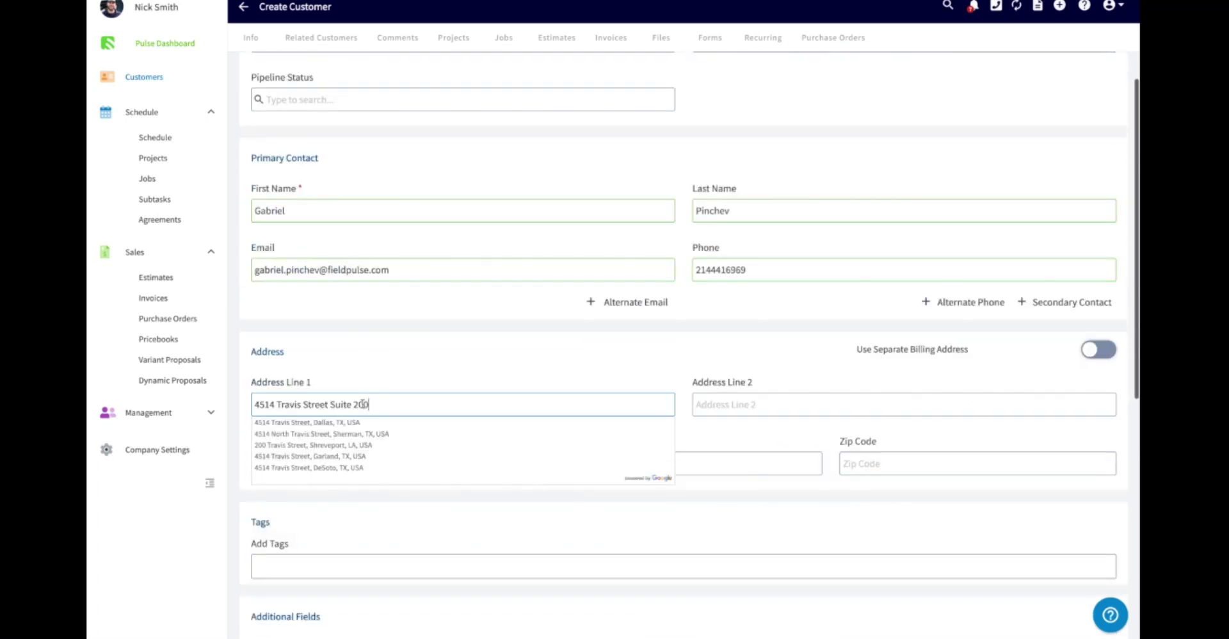
click(357, 425)
click(1056, 81)
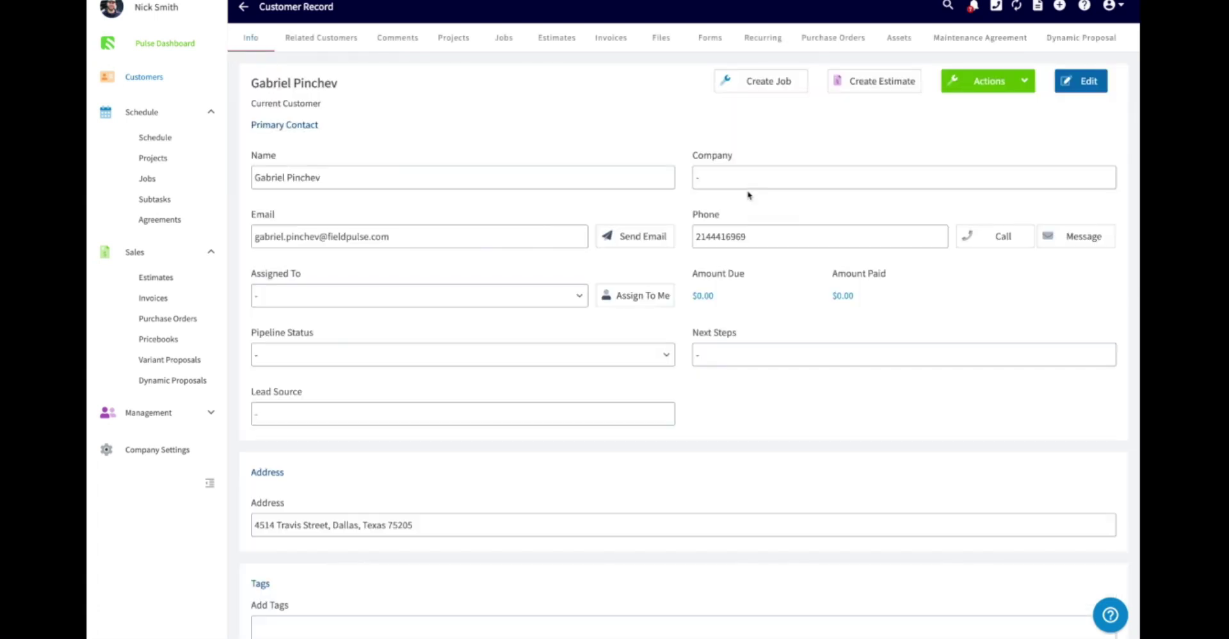
- Start a new job for this customer running 8:00 to 10:30 AM
click(789, 91)
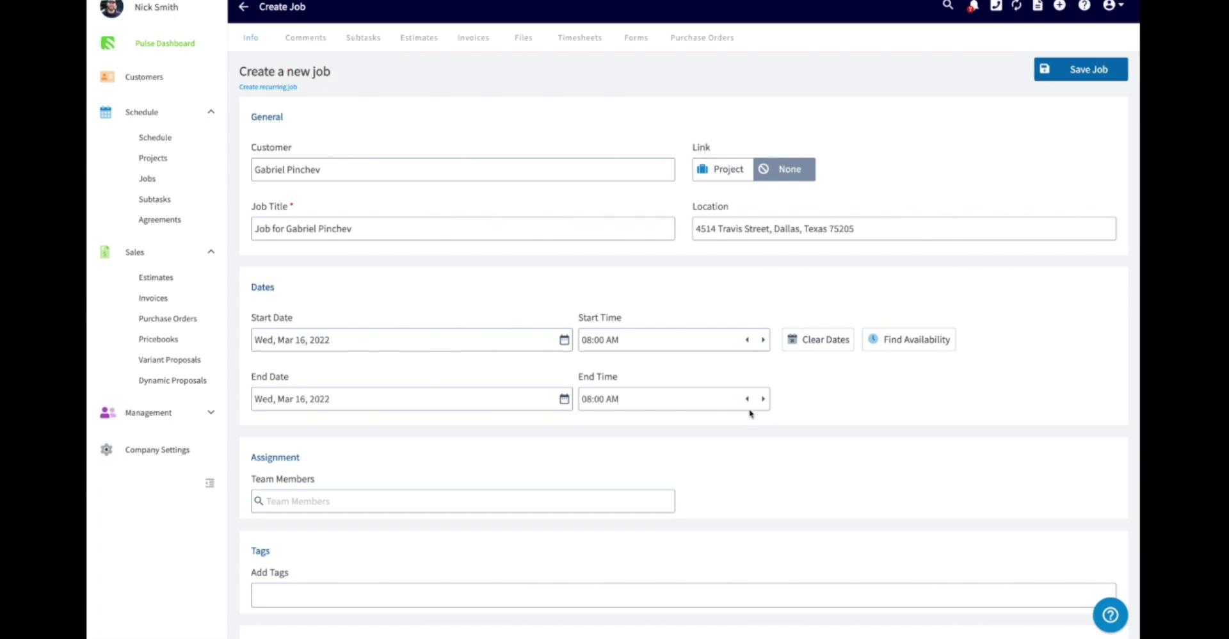
click(764, 399)
click(763, 399)
scroll(512, 455, down, 2)
- Assign a Team 1 technician to the job and save it
click(393, 448)
scroll(455, 405, down, 1)
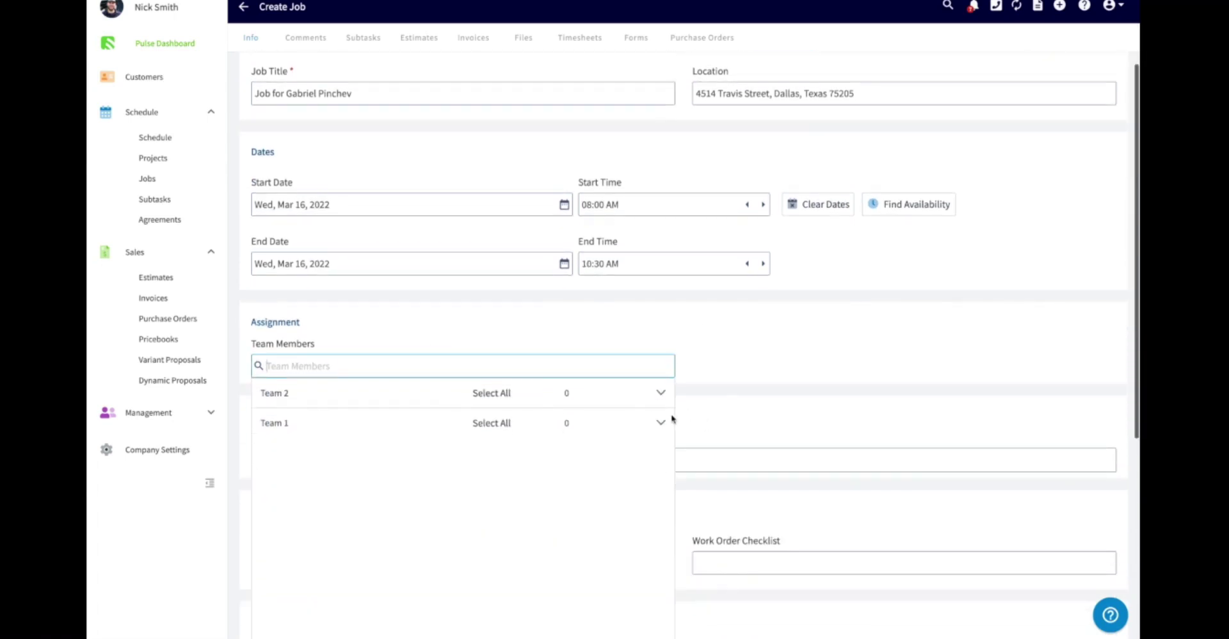
click(659, 422)
click(336, 450)
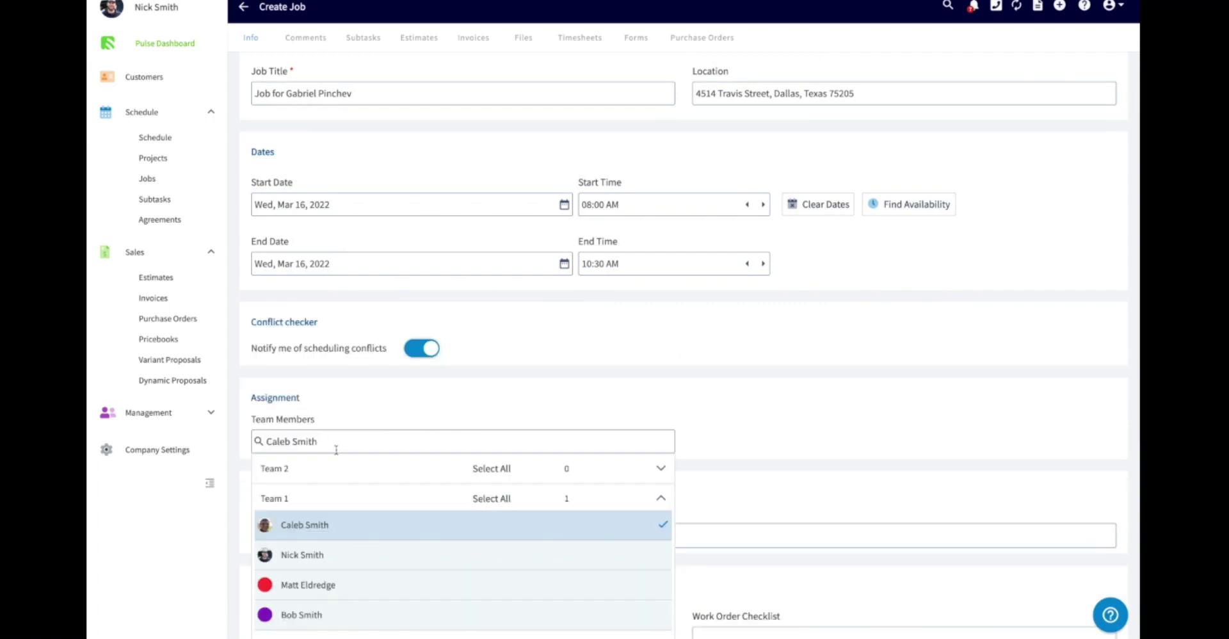
click(751, 360)
scroll(751, 360, up, 3)
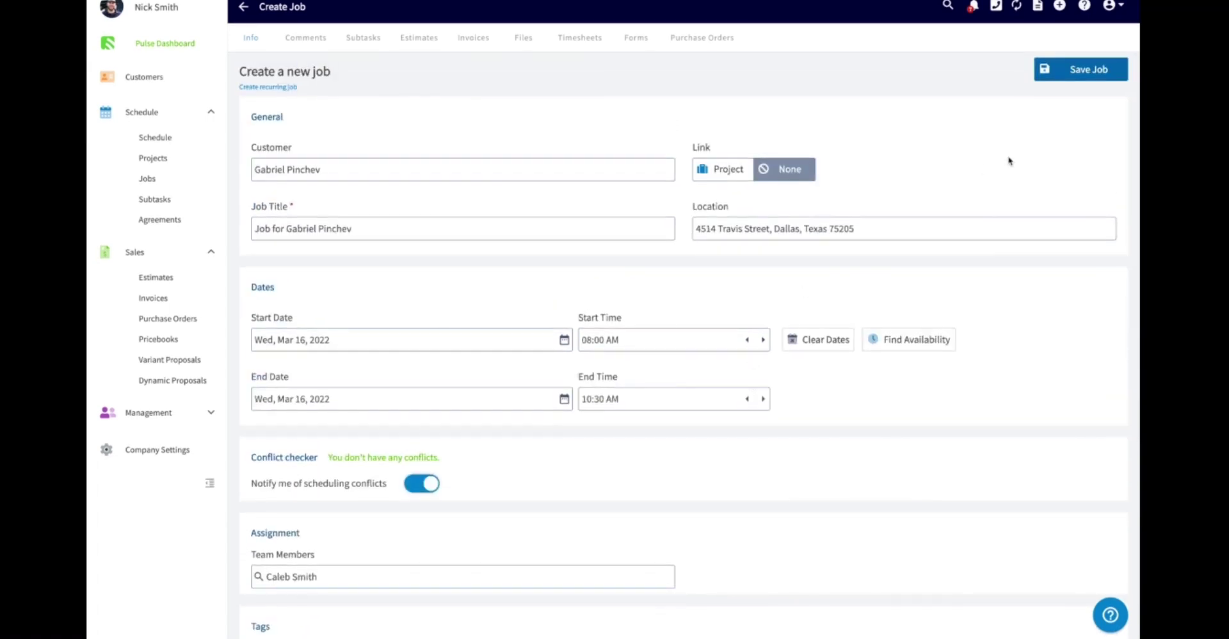
click(1065, 76)
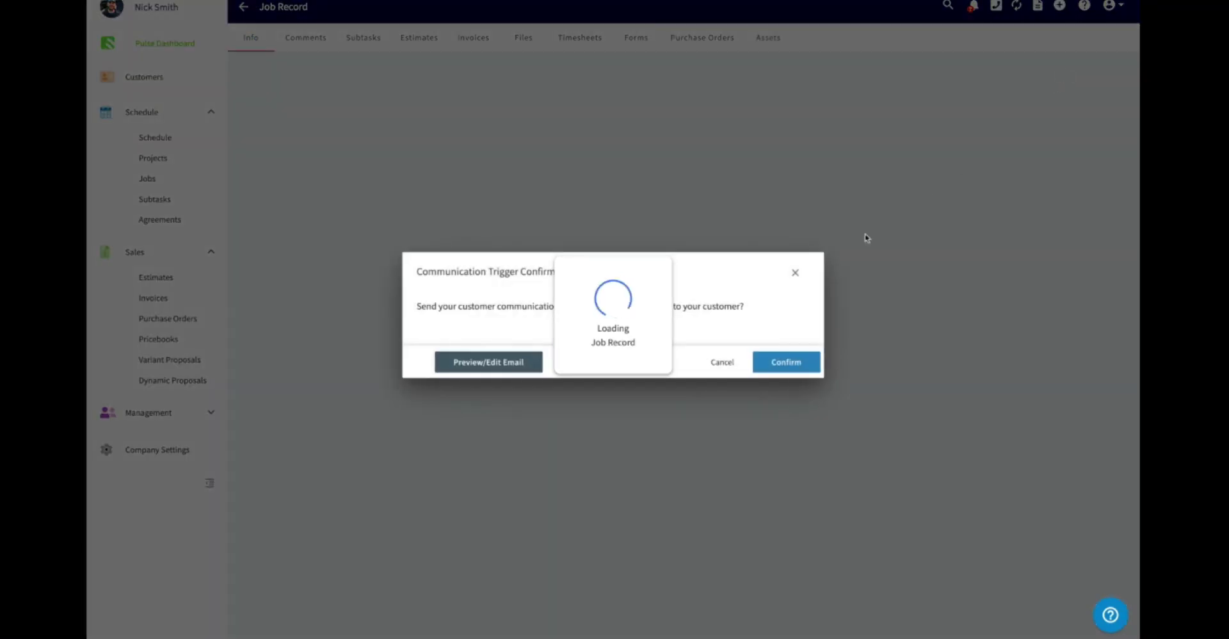
- Dismiss the customer communication prompt and email template picker without sending anything
click(719, 362)
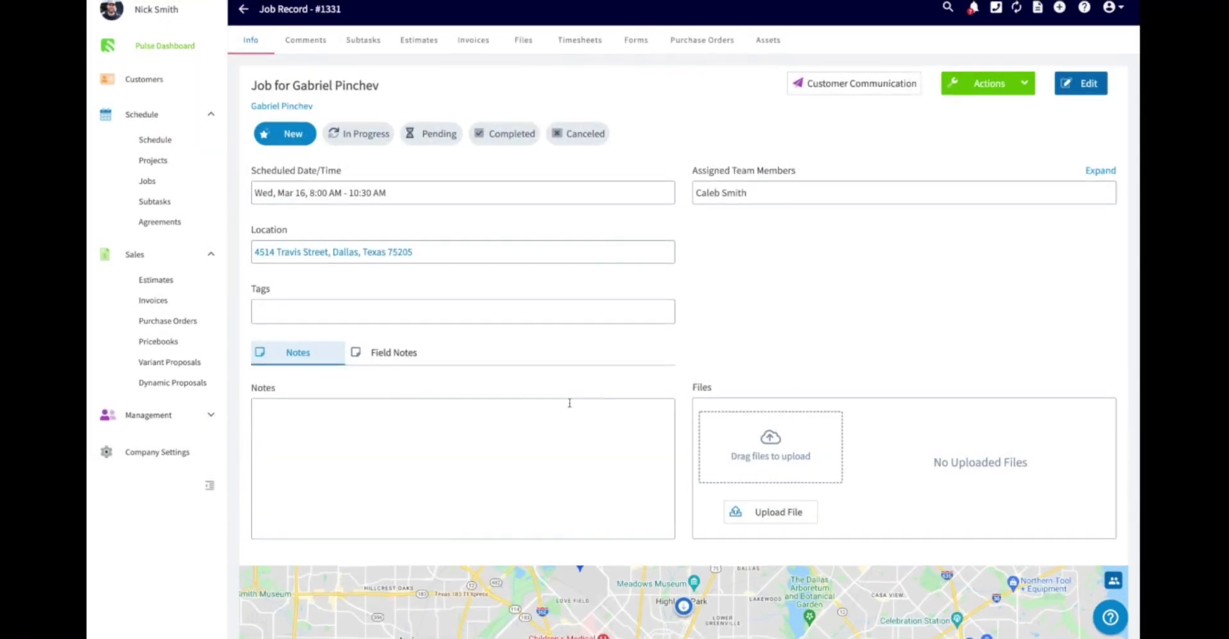
click(828, 87)
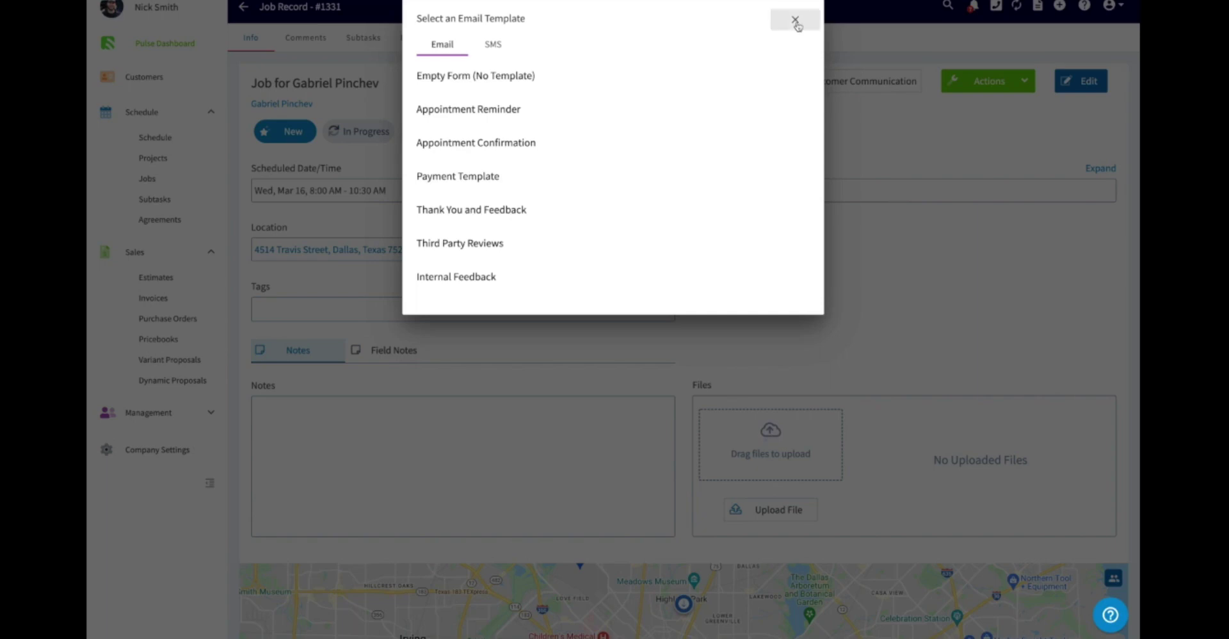
click(796, 22)
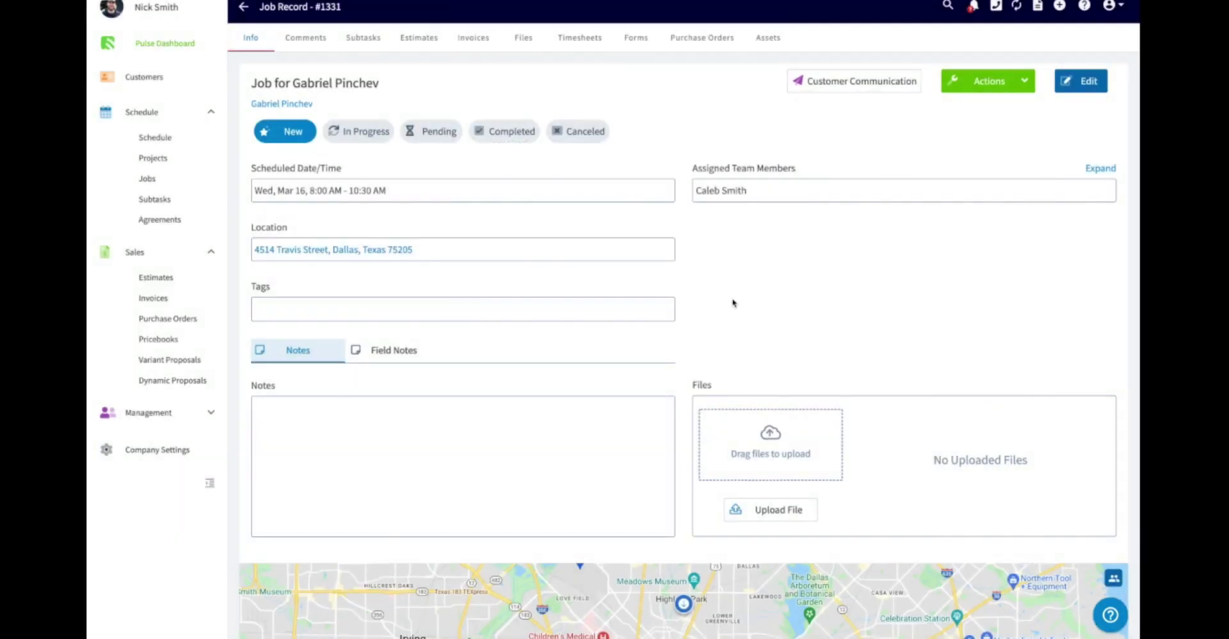
- Change the job status to In Progress and then to Completed
click(369, 139)
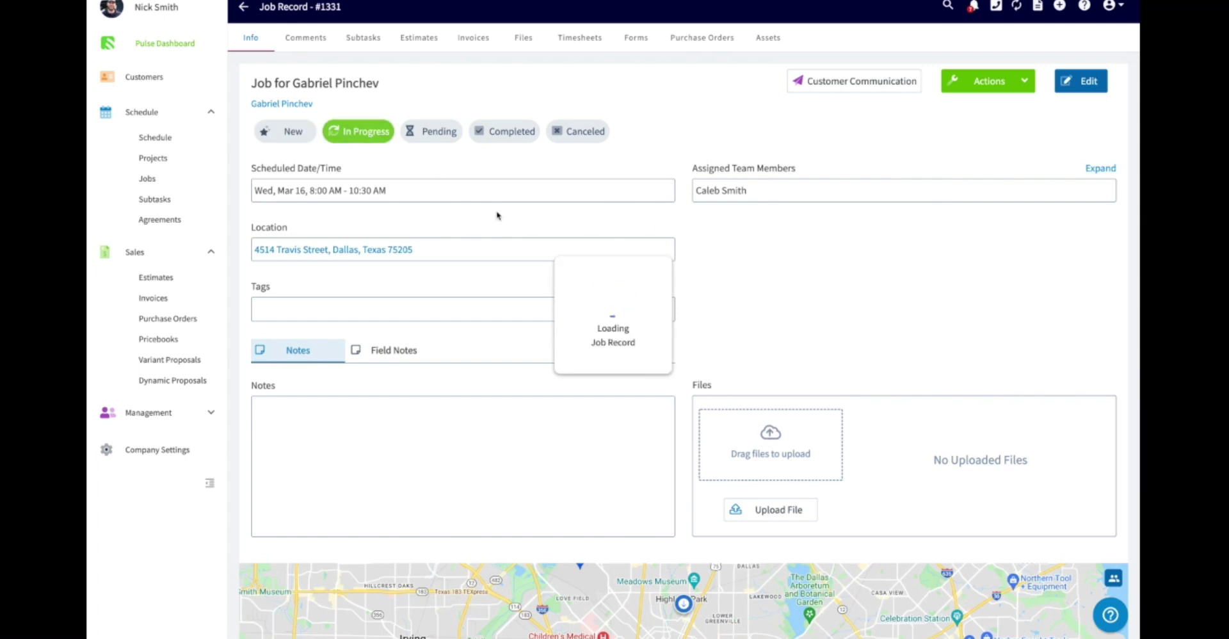
click(508, 139)
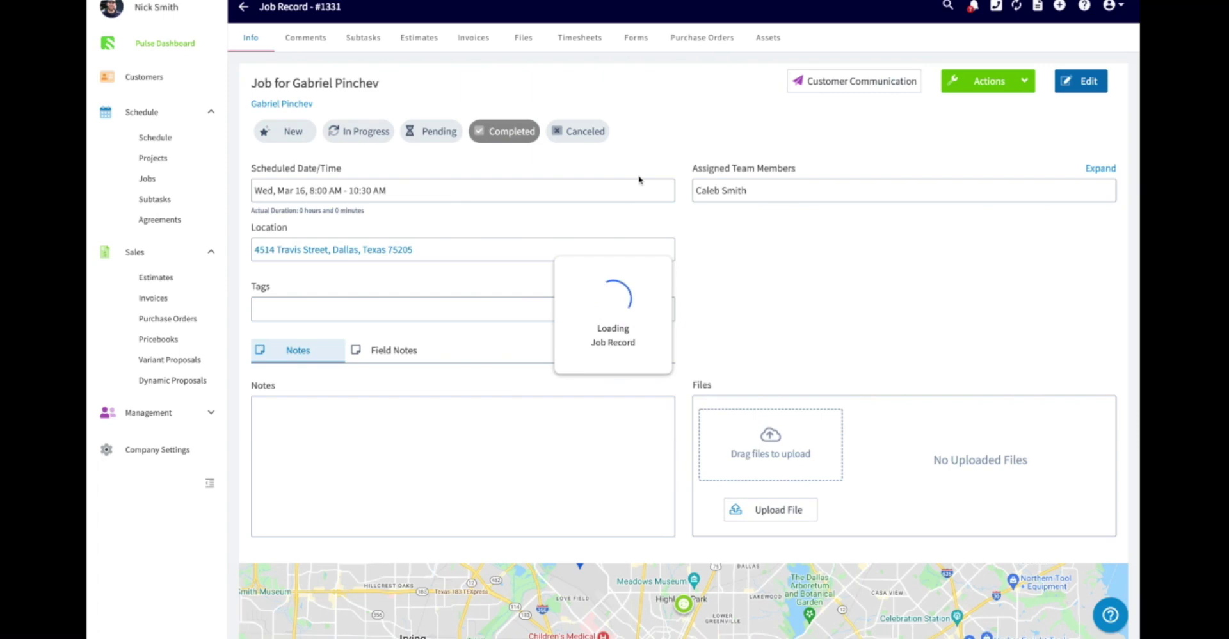
scroll(746, 237, down, 2)
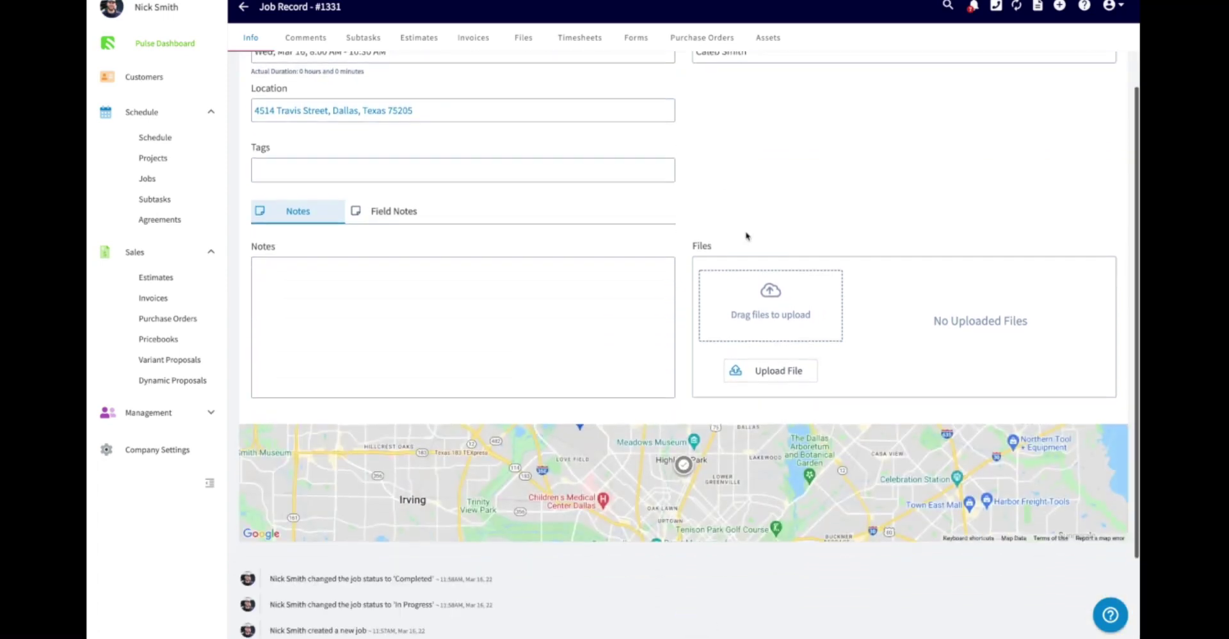
scroll(746, 237, up, 2)
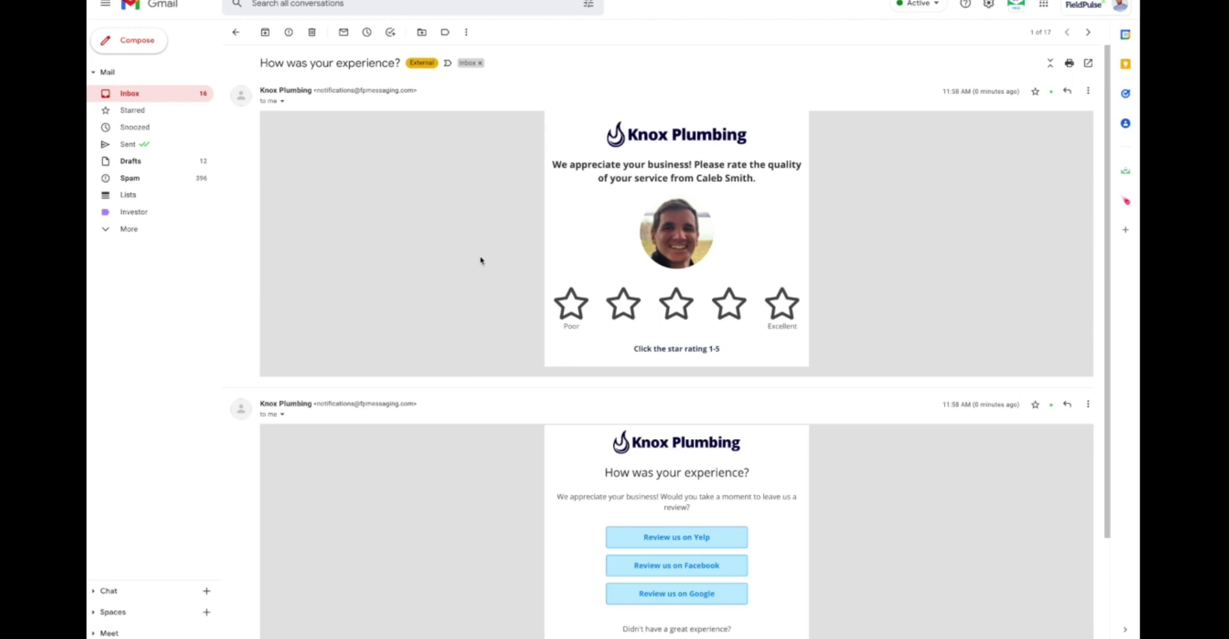
- Scroll through the Knox Plumbing 'How was your experience?' review request email
scroll(481, 260, down, 1)
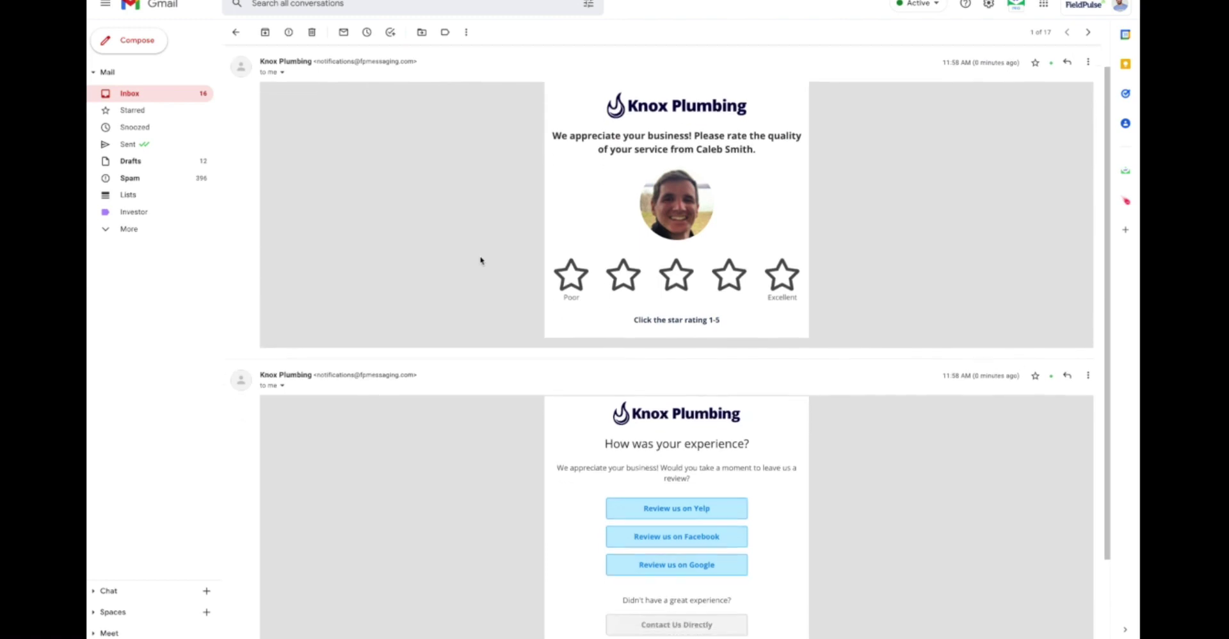
scroll(481, 261, up, 1)
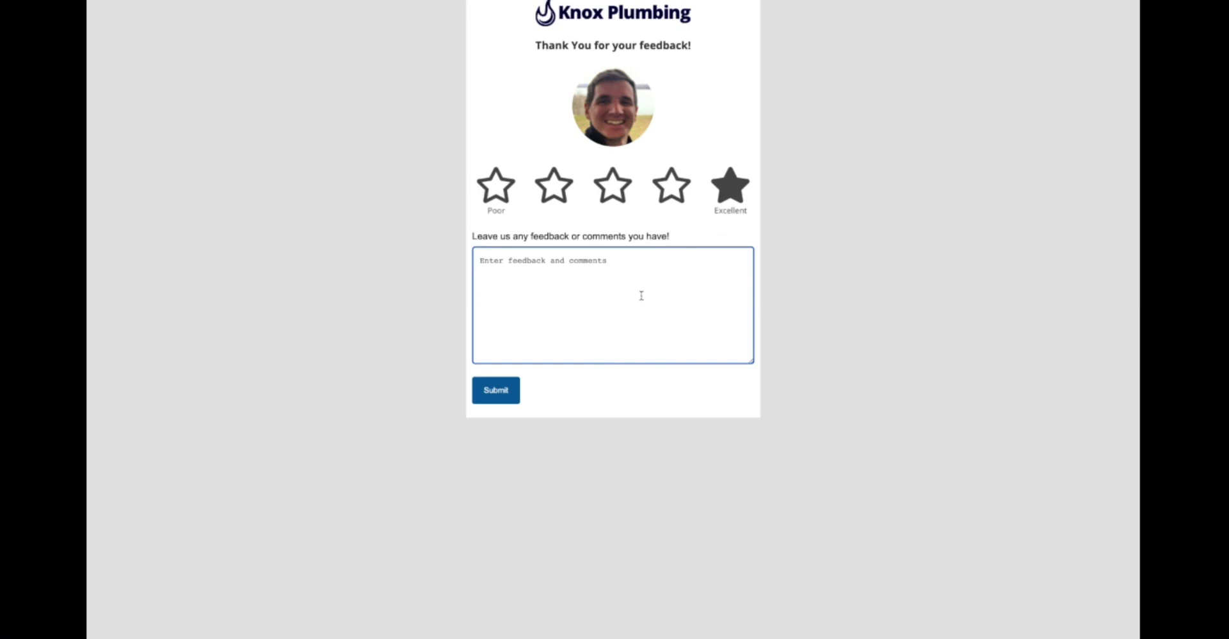
- Write a short comment praising the technician in the feedback box
text(Caleb was a)
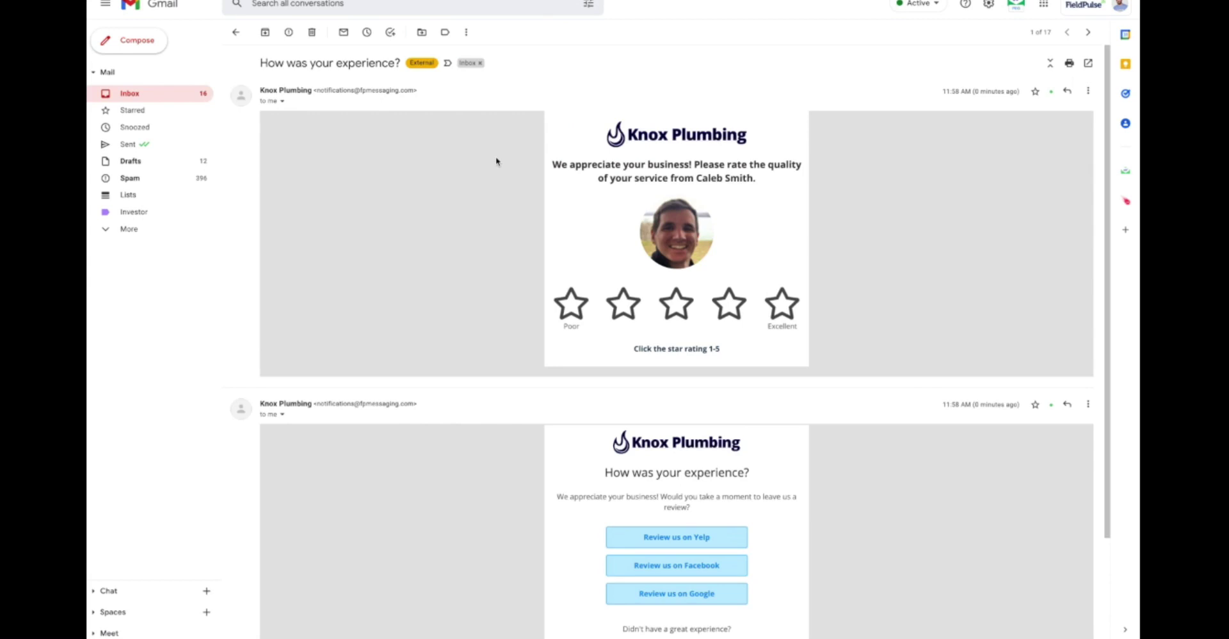
- Scroll the customer's FieldPulse record down to the Customer Feedback Score of 5.0
scroll(495, 160, down, 2)
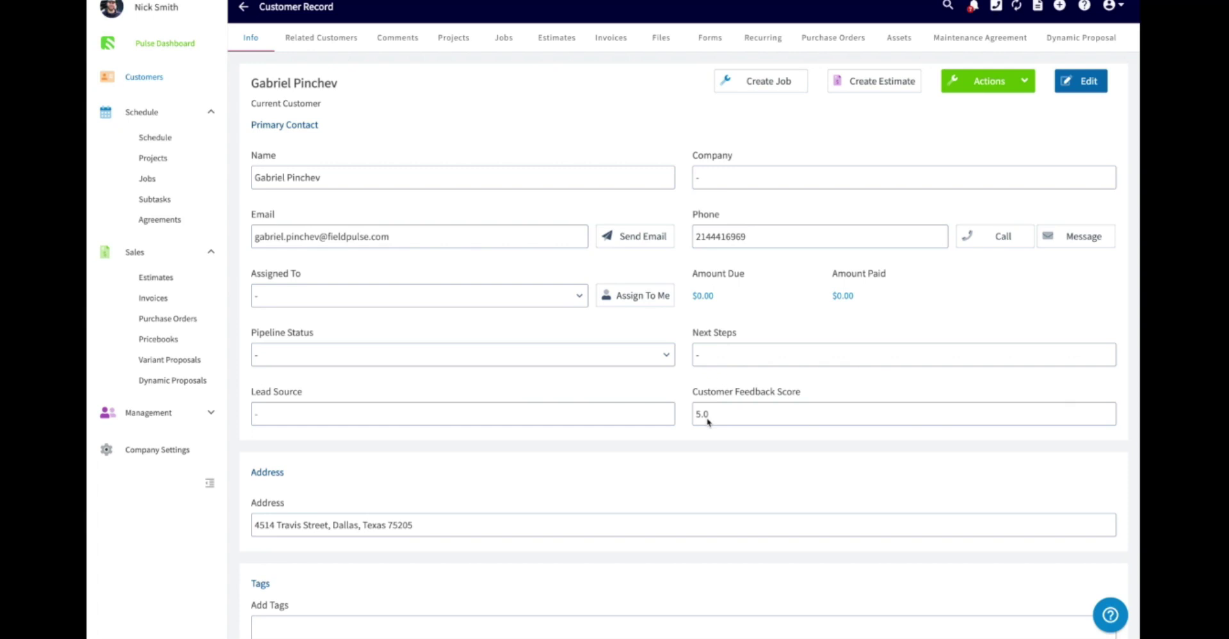
- Run the Review Management raw-data report for Feb 16–Mar 16, 2022 and scan its columns
click(213, 413)
click(160, 602)
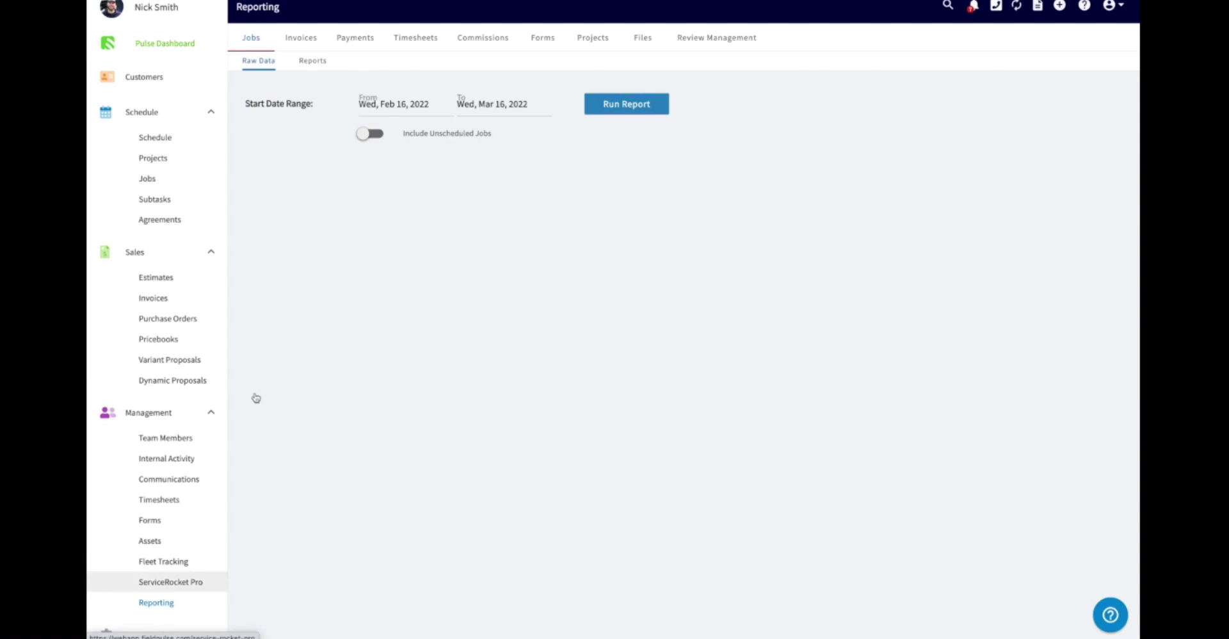
click(706, 41)
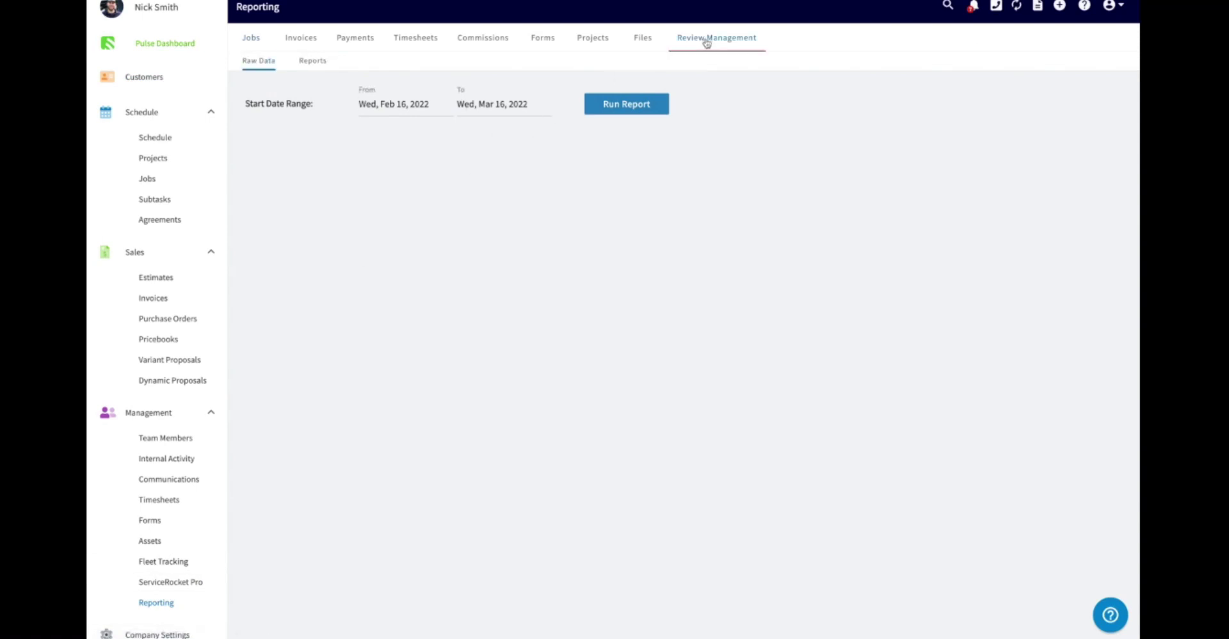
click(633, 108)
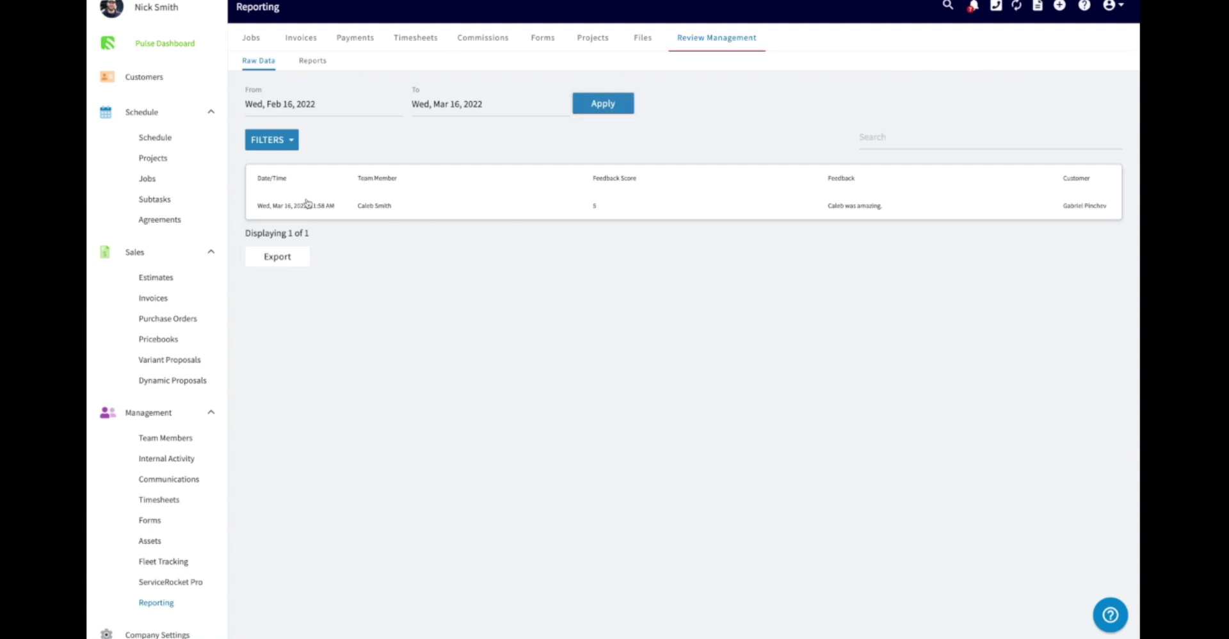
scroll(384, 208, right, 3)
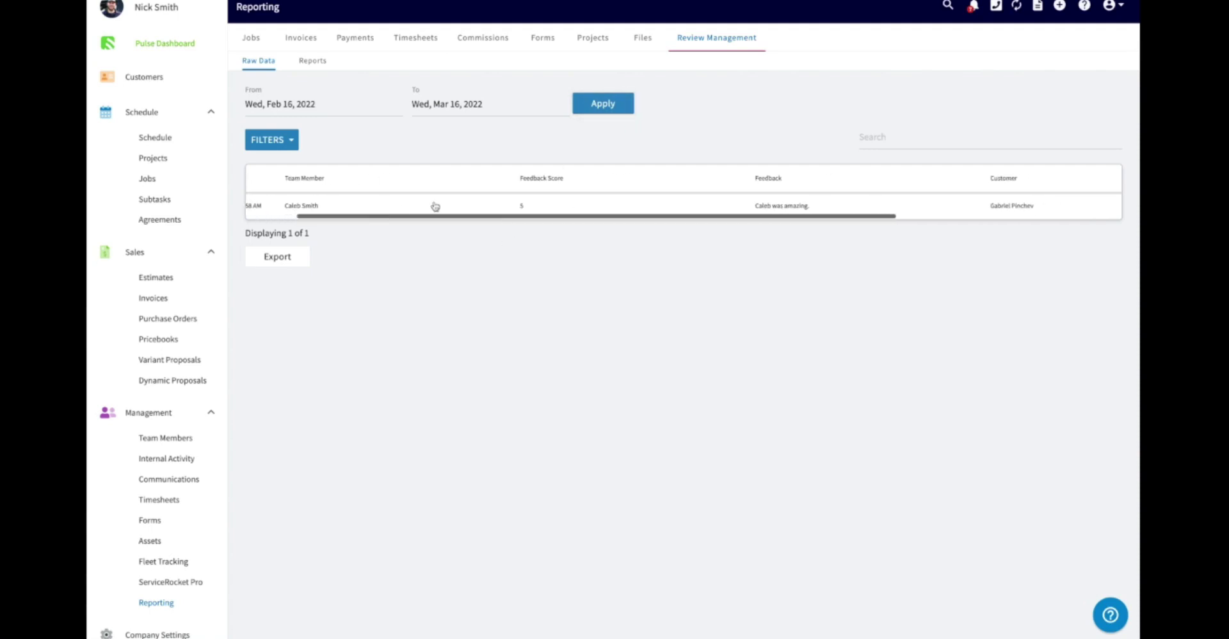
scroll(510, 207, right, 10)
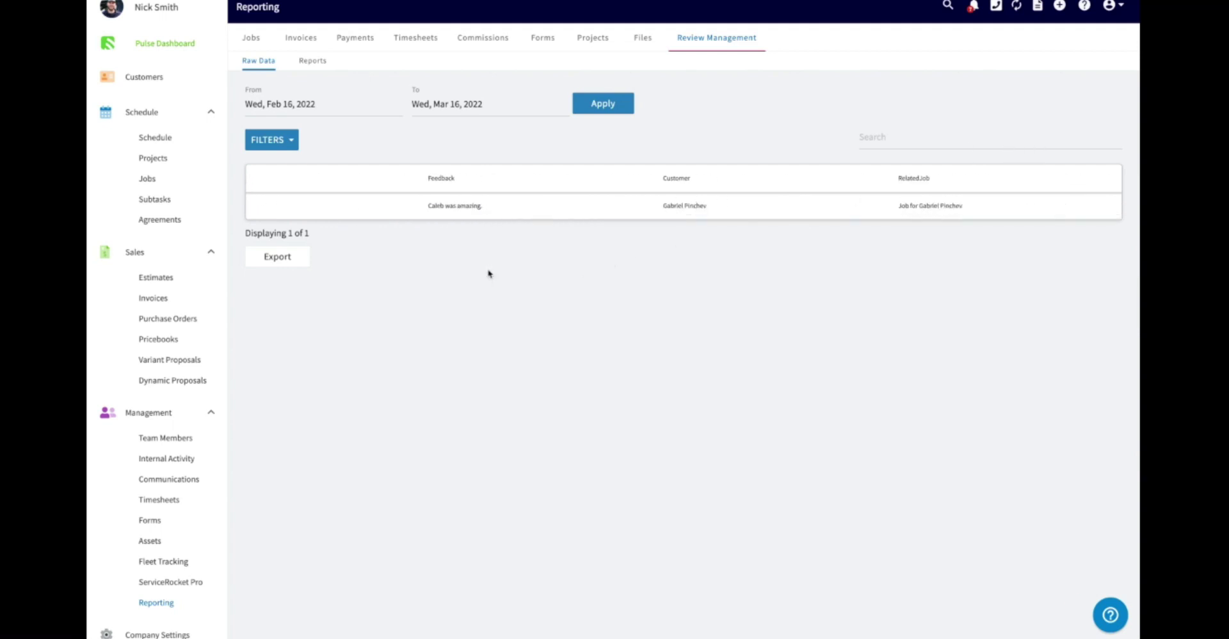
scroll(516, 214, left, 10)
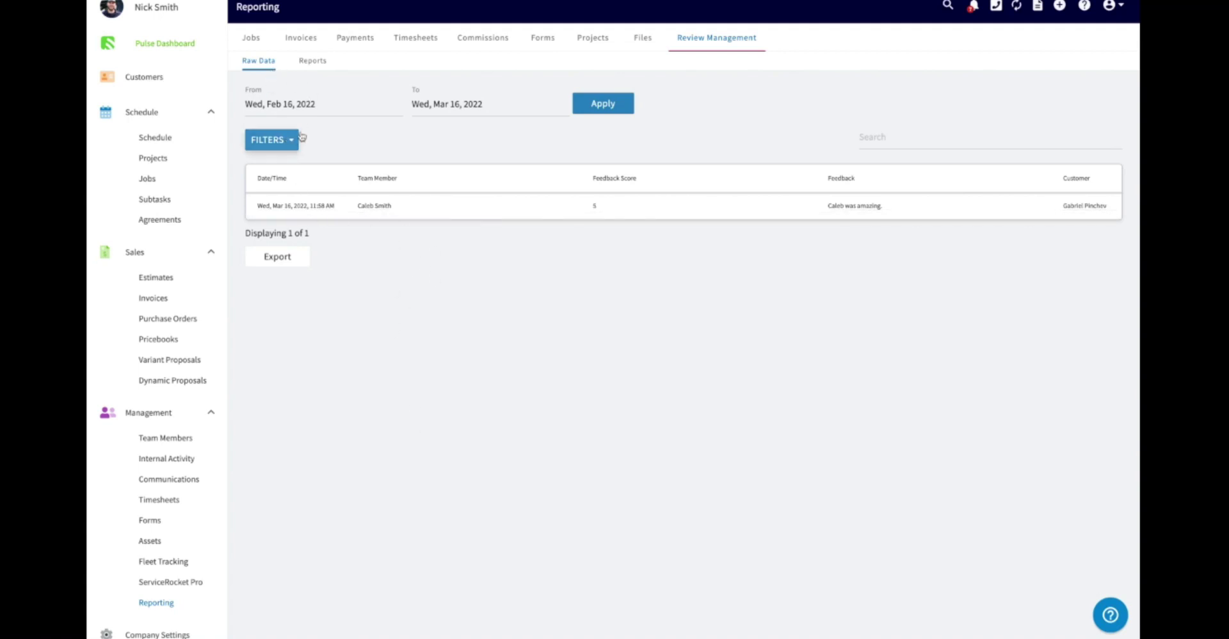
- Run the Feedback Score Average summary report grouped By User for Feb 16–Mar 16, 2022
click(315, 61)
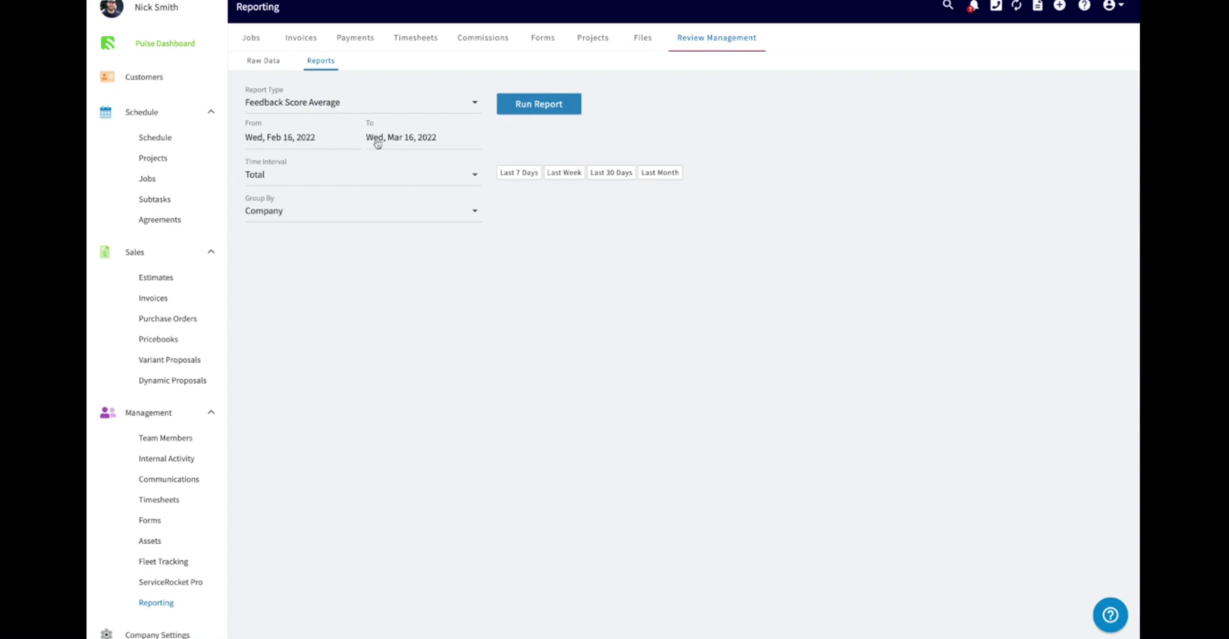
click(301, 209)
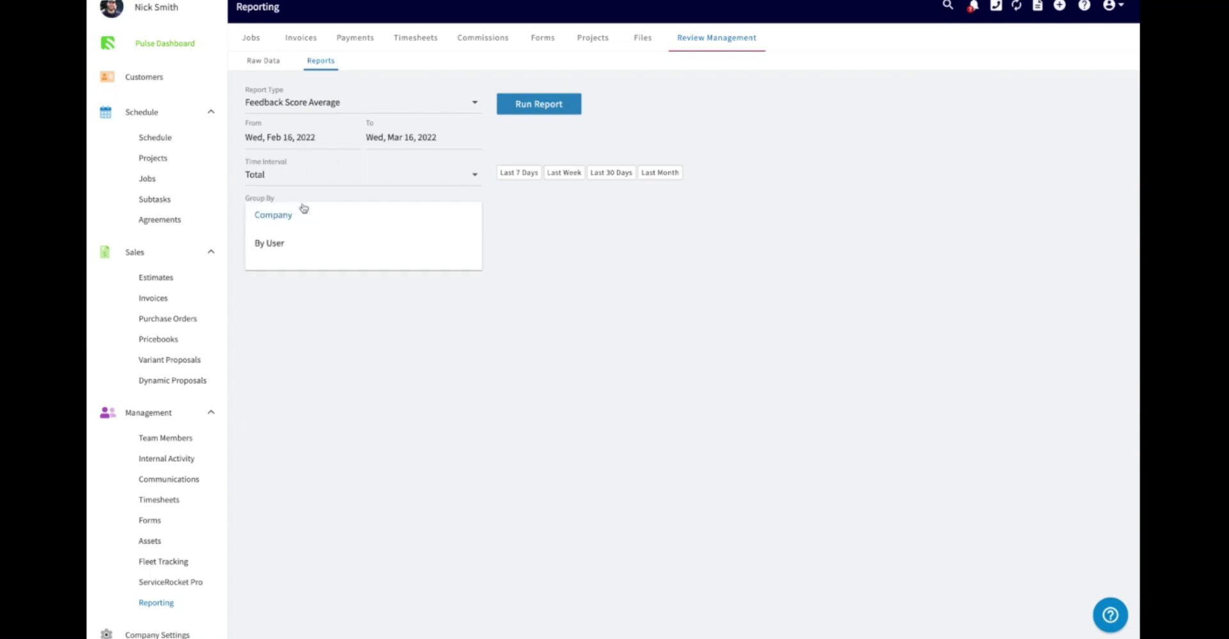
click(290, 247)
click(539, 110)
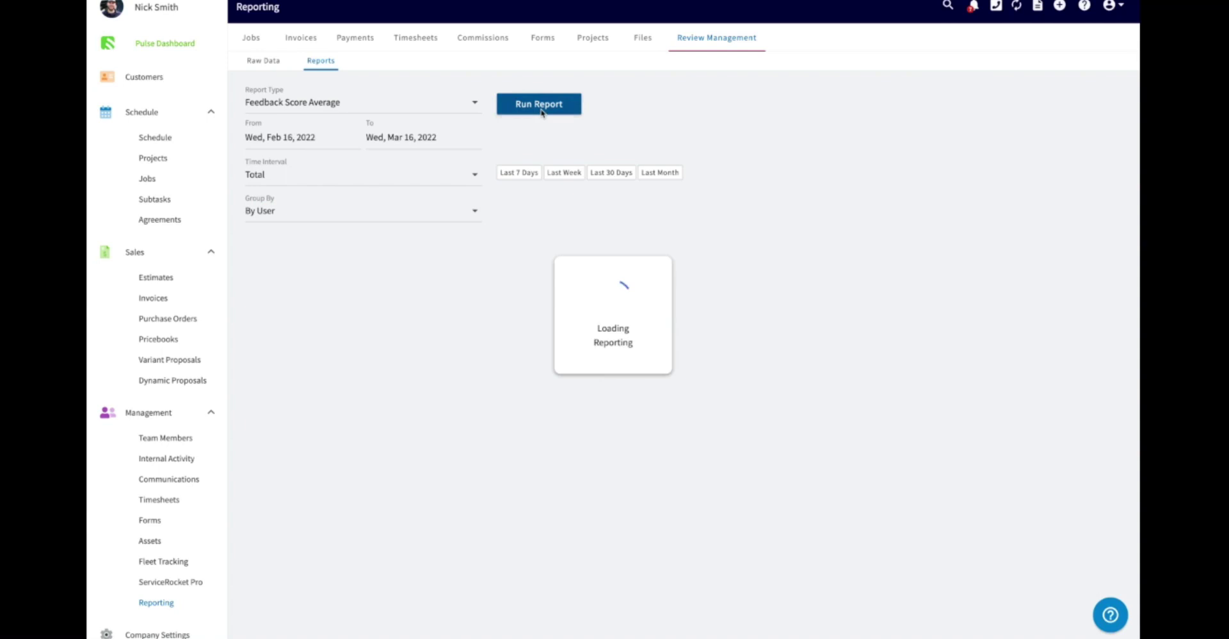